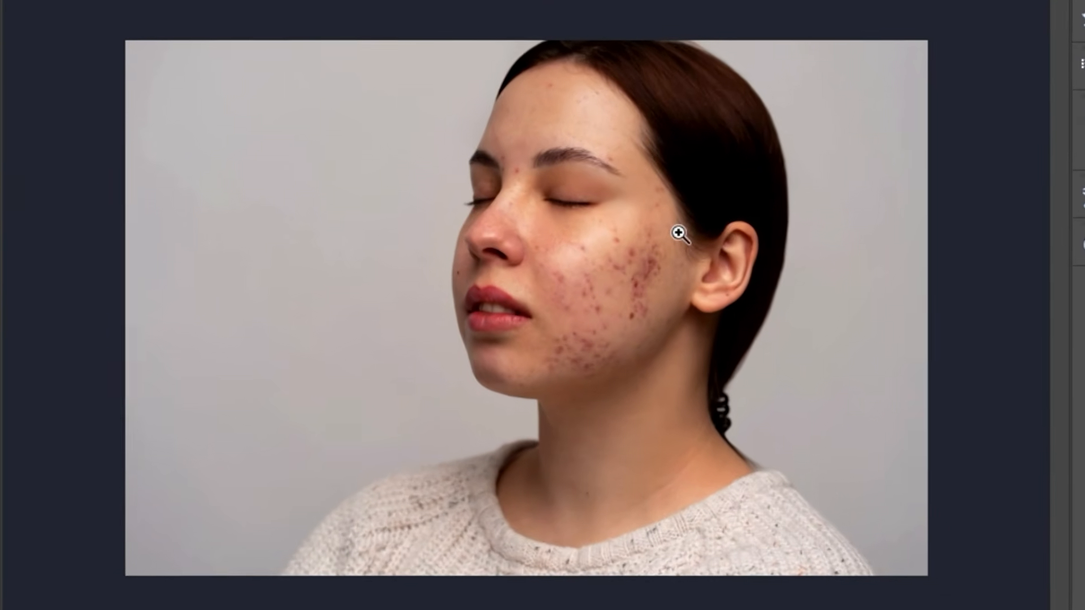
# Step: Duplicate the Background layer twice to stack two full copies of the portrait above it
pyautogui.scroll(5, 698, 224)
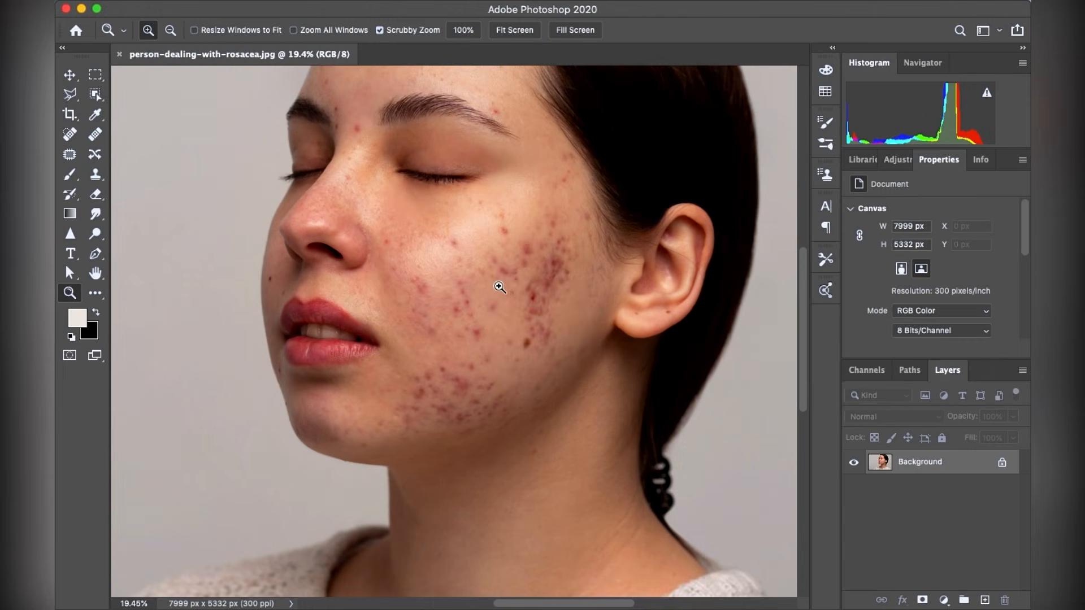
pyautogui.rightClick(721, 234)
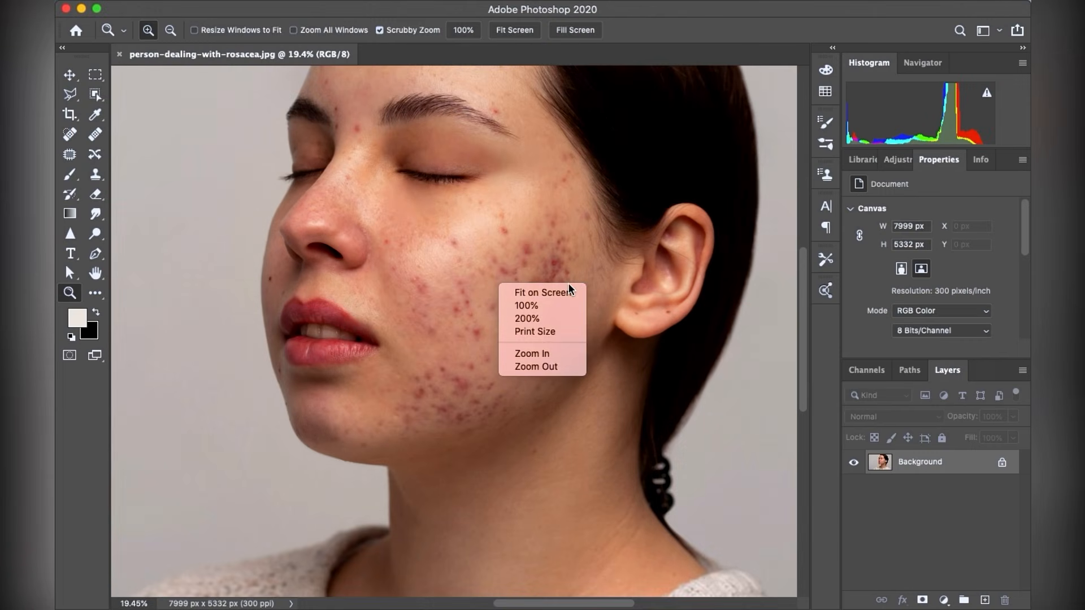
pyautogui.click(938, 464)
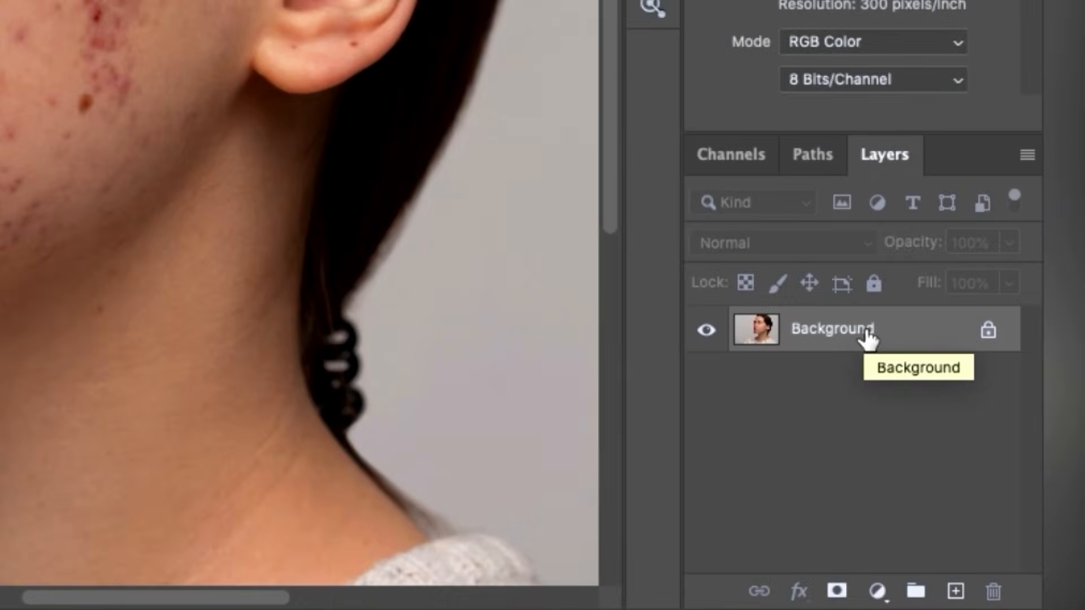
pyautogui.hotkey('ctrl', 'j')
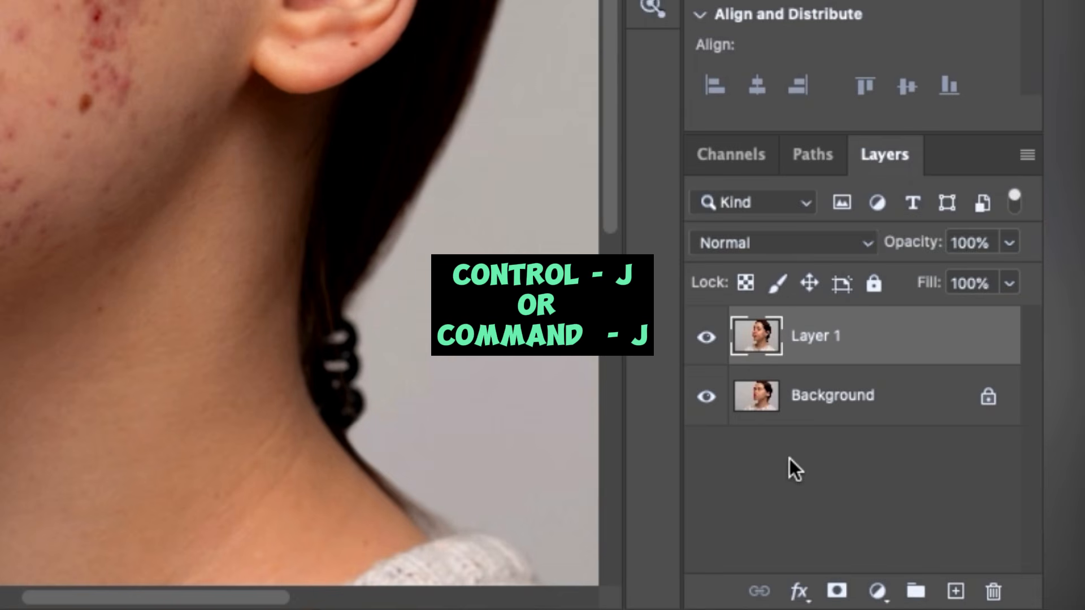
pyautogui.hotkey('ctrl', 'j')
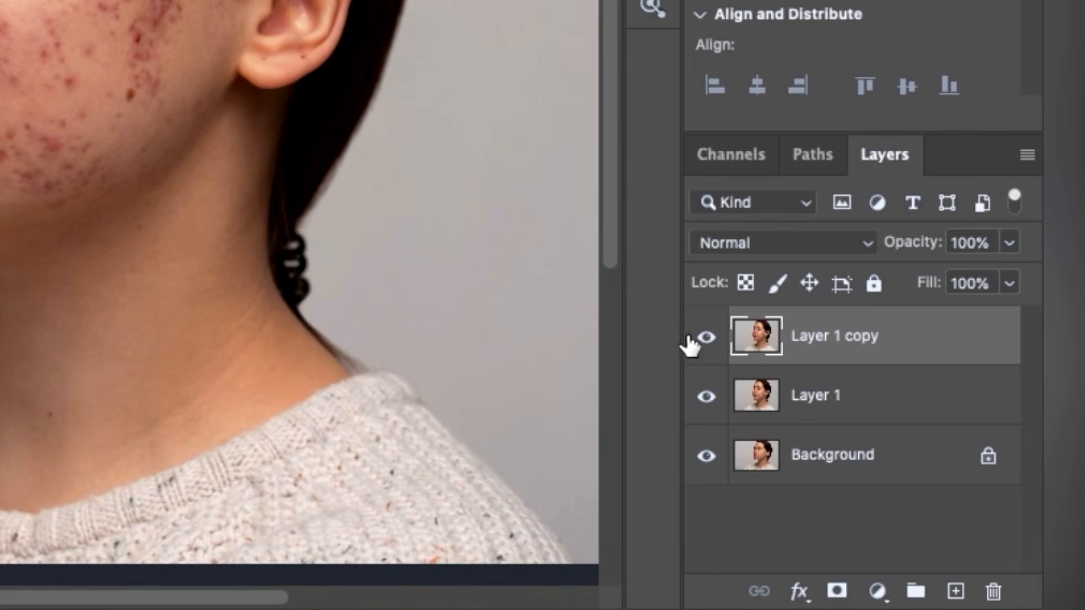
# Step: Hide the top copy and apply a Gaussian Blur with a 3.5-pixel radius to Layer 1
pyautogui.click(706, 337)
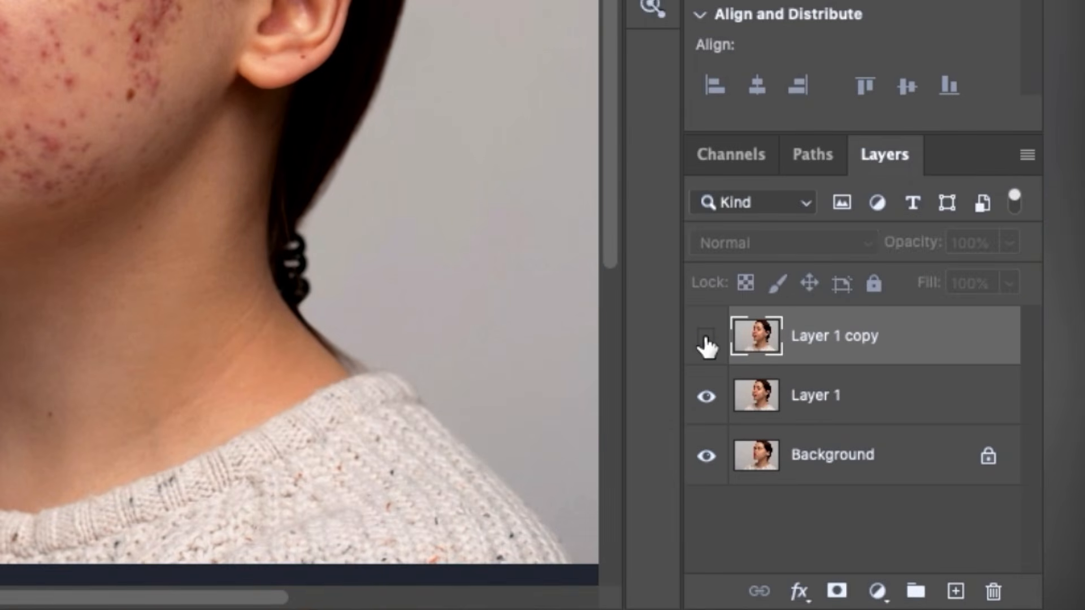
pyautogui.click(799, 396)
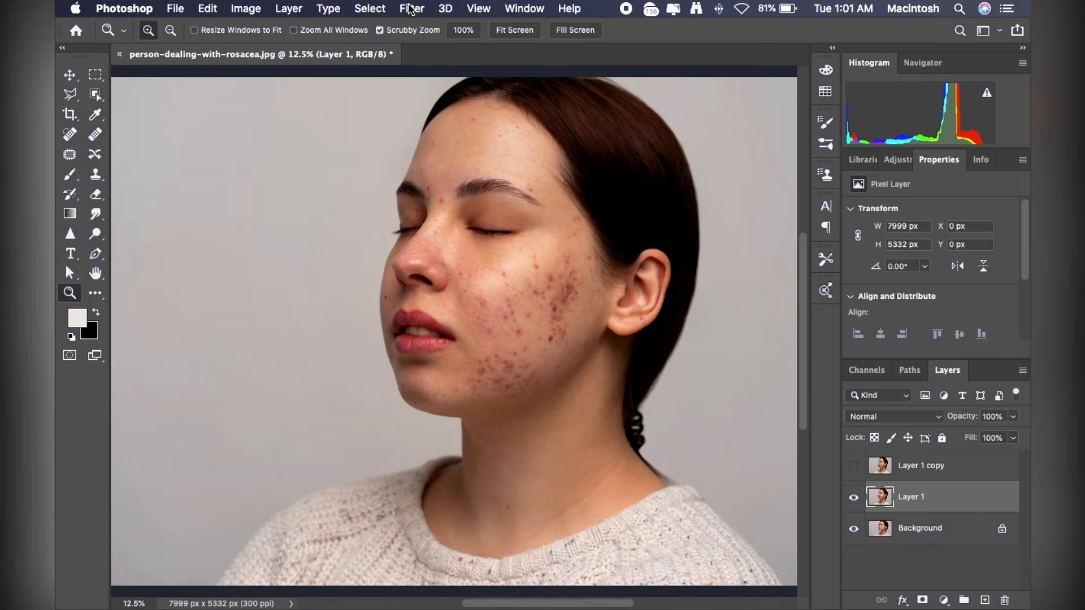
pyautogui.click(410, 8)
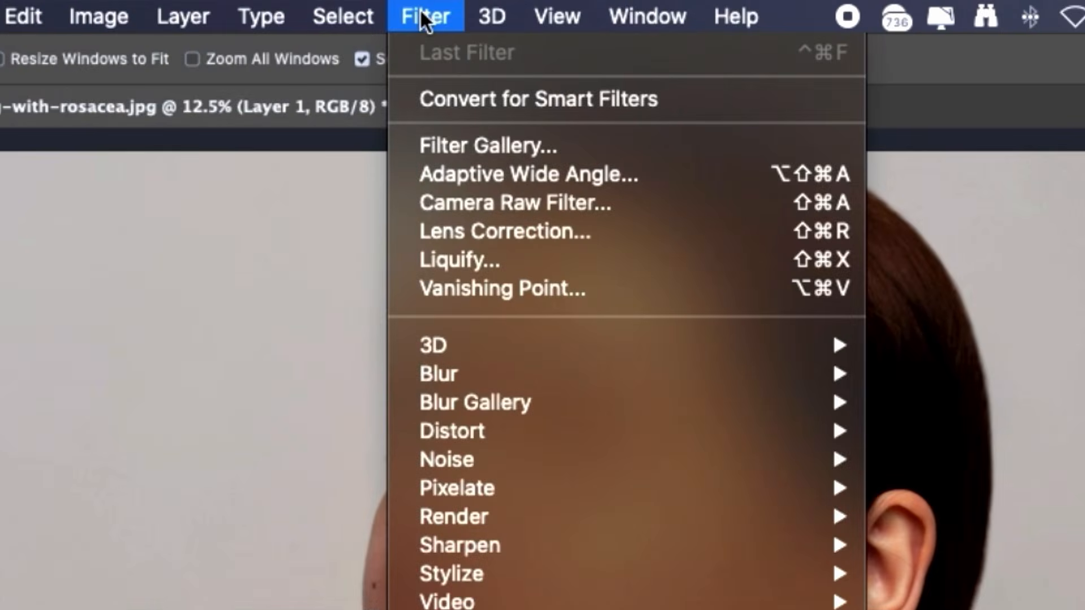
pyautogui.moveTo(516, 364)
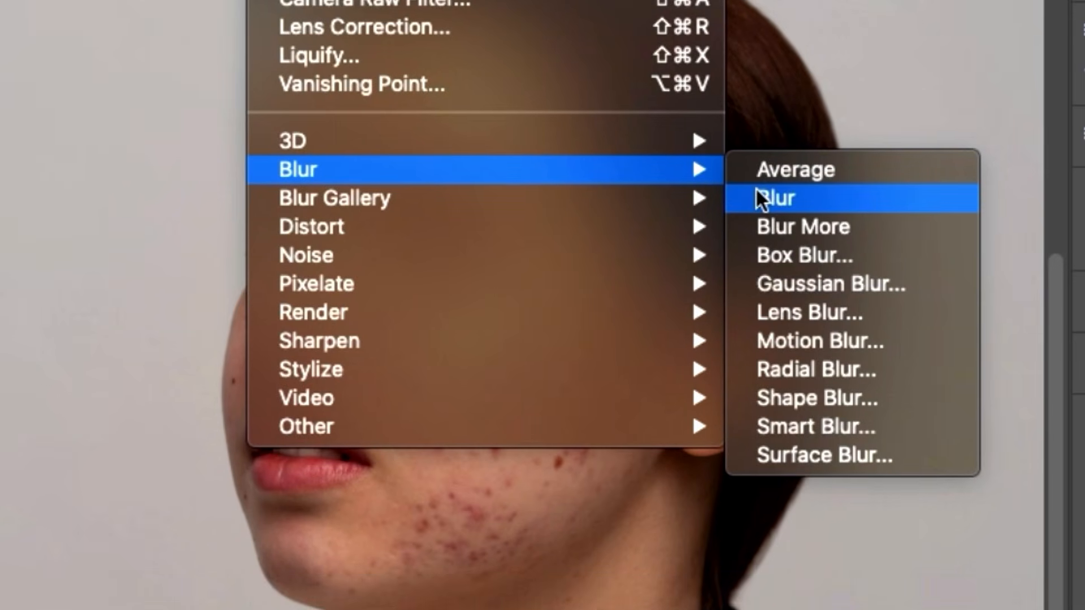
pyautogui.click(823, 283)
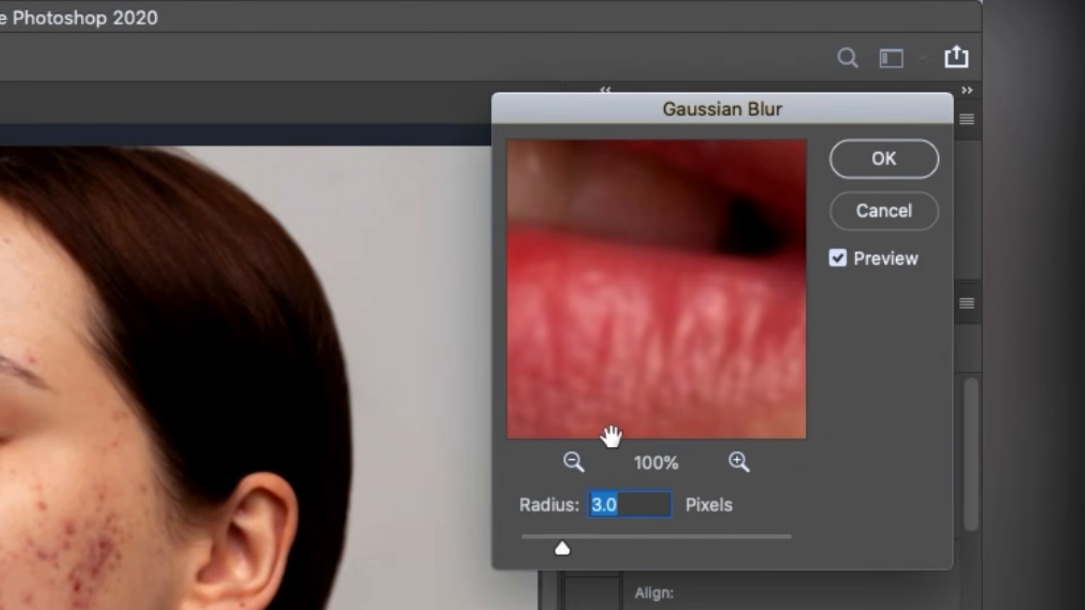
pyautogui.write('3')
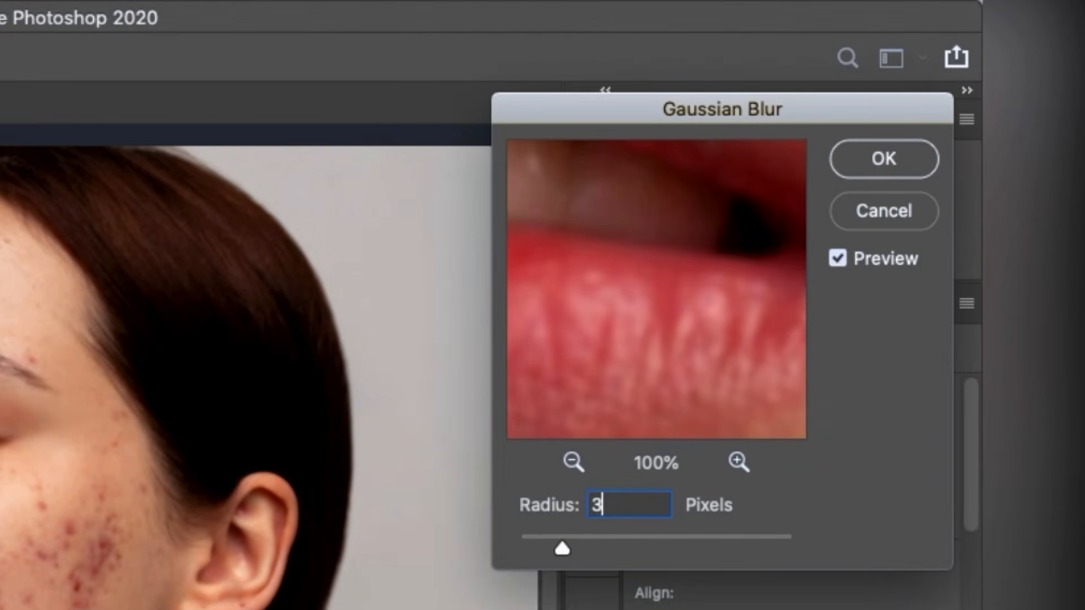
pyautogui.write('.5')
pyautogui.click(869, 166)
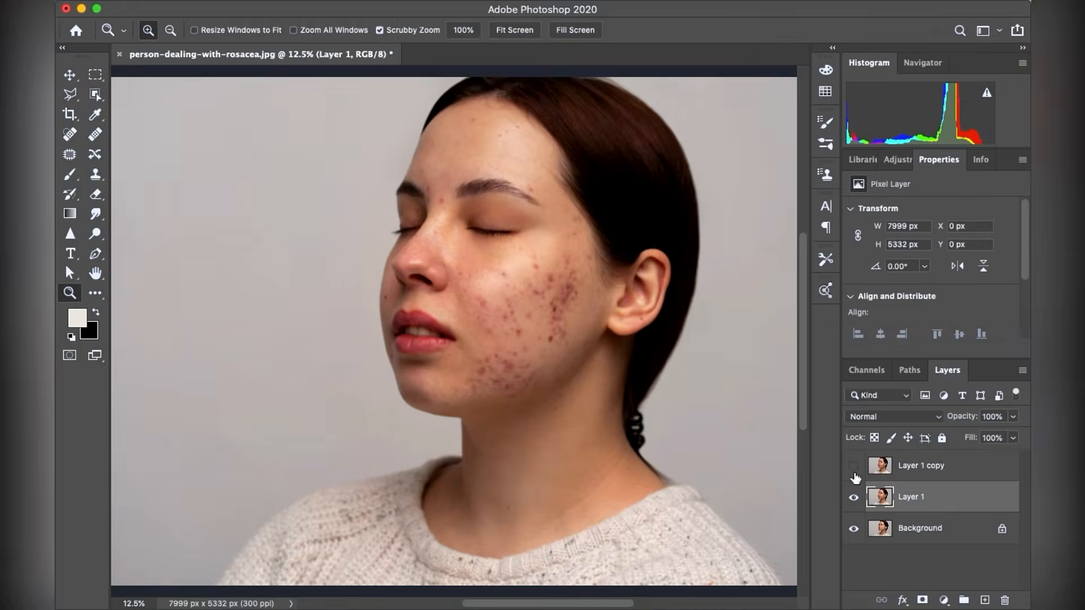
# Step: Show Layer 1 copy and use Apply Image on it with Layer 1, RGB, Subtract blending, scale 2, offset 128 and Invert off
pyautogui.click(855, 478)
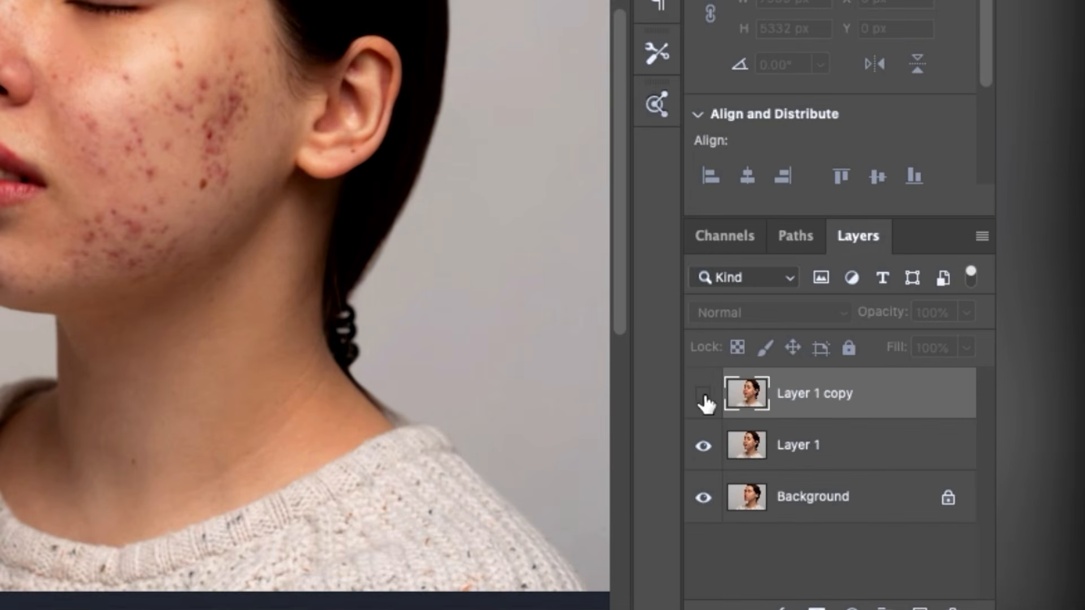
pyautogui.click(703, 391)
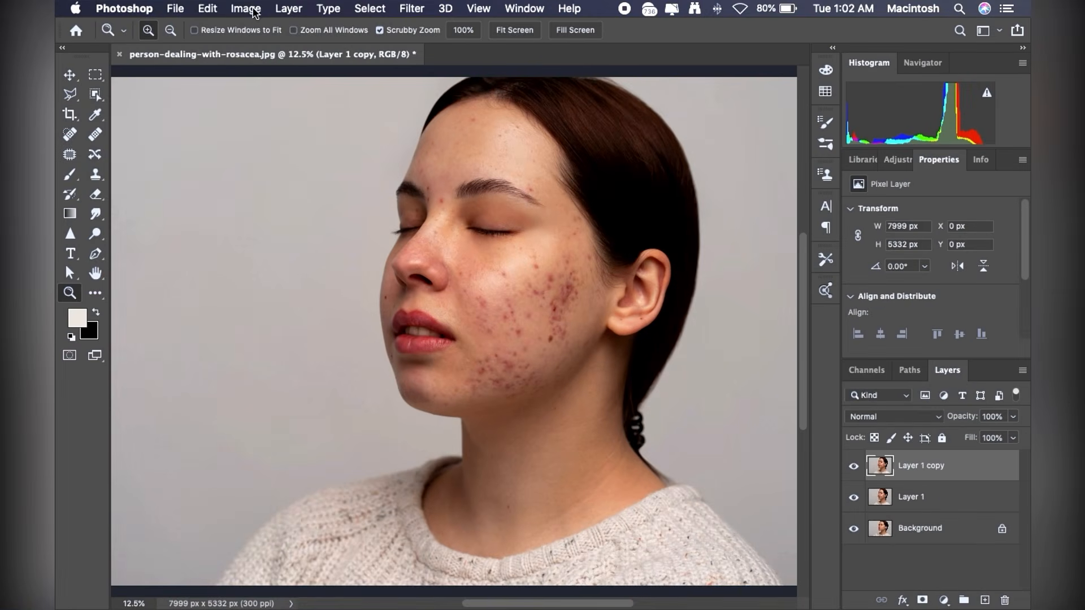
pyautogui.click(249, 10)
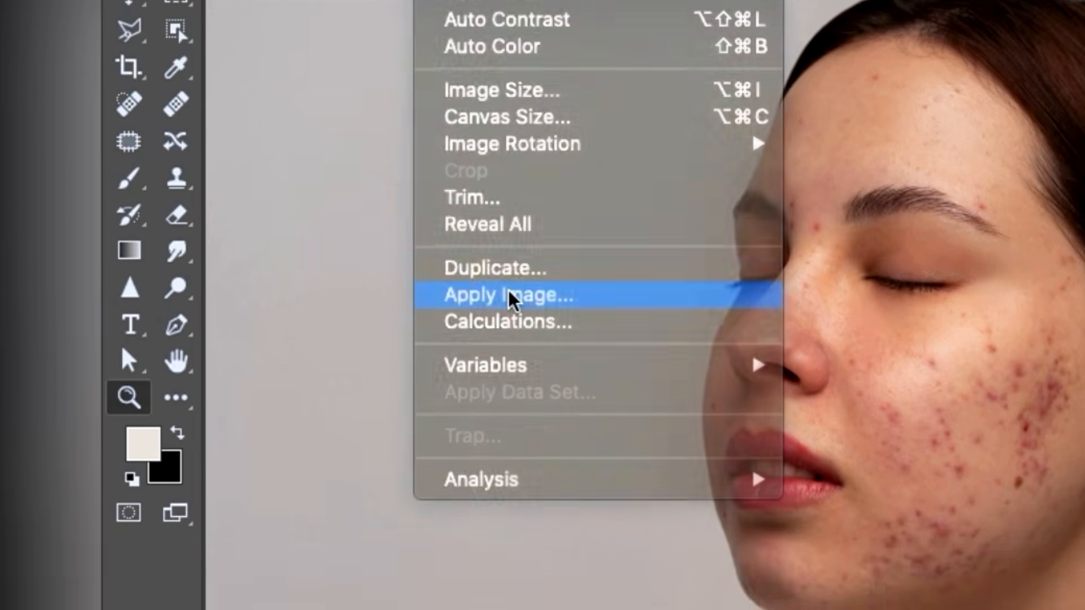
pyautogui.click(510, 327)
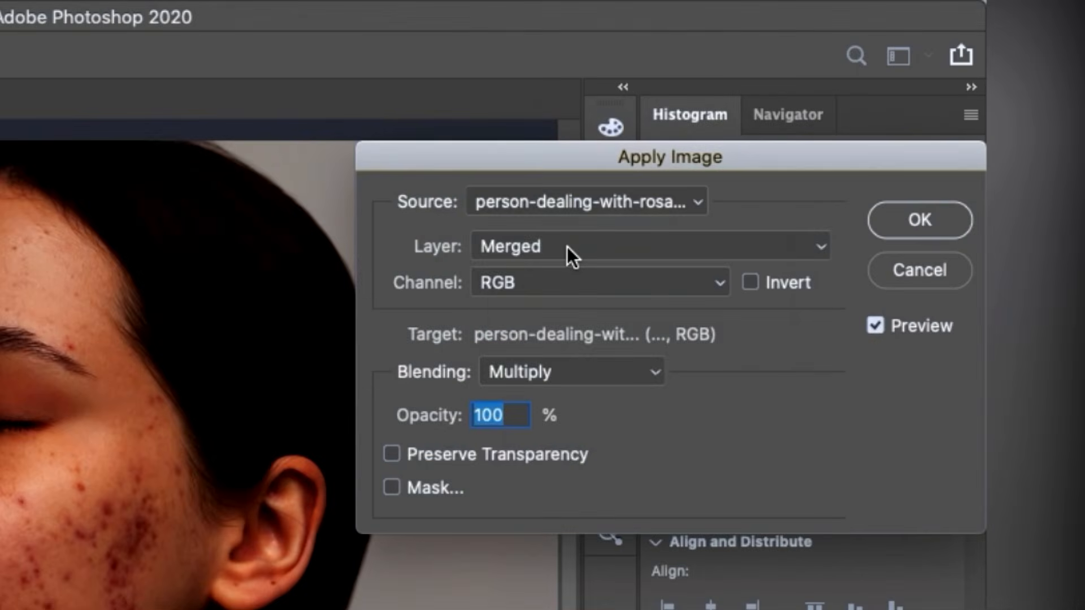
pyautogui.click(804, 138)
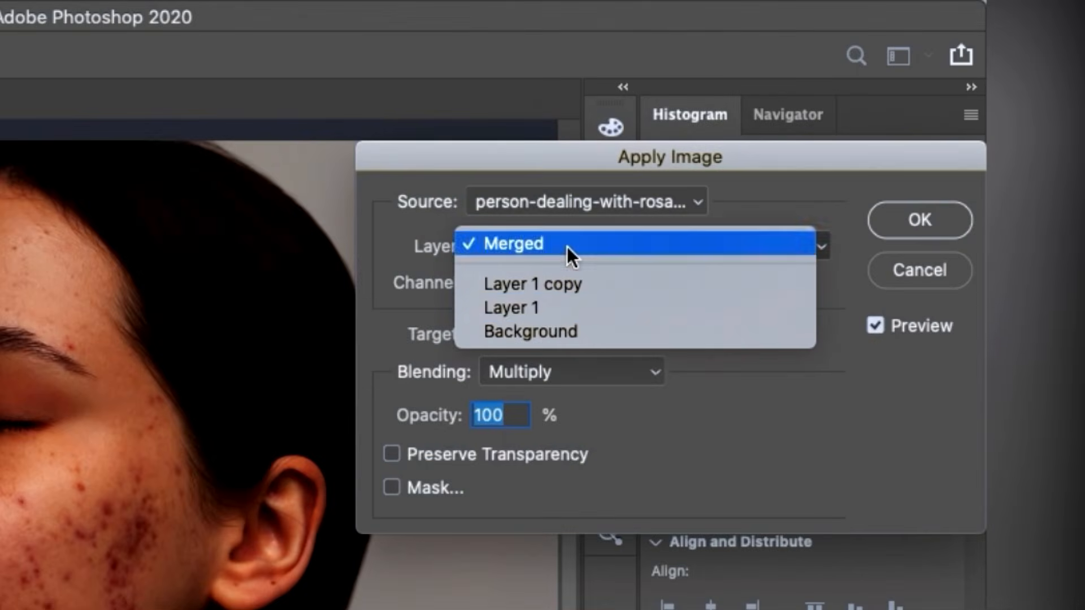
pyautogui.click(556, 307)
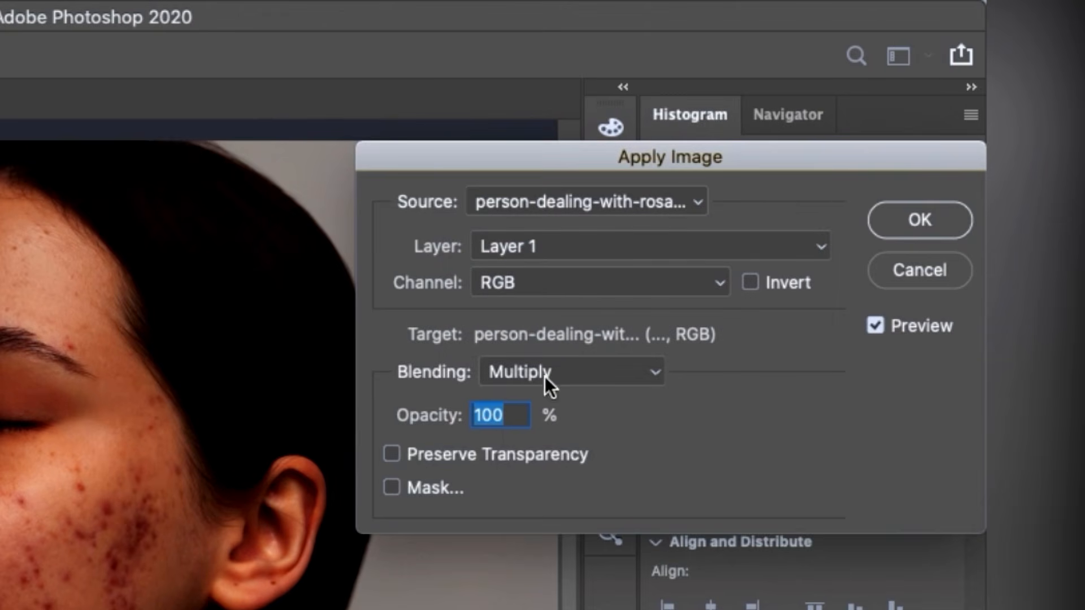
pyautogui.click(578, 376)
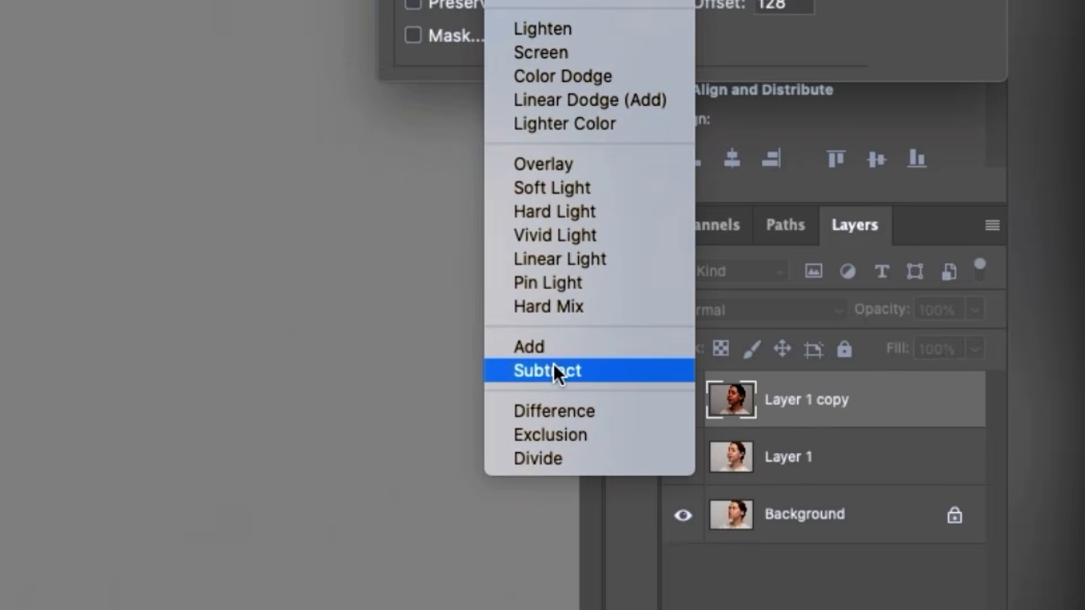
pyautogui.click(562, 381)
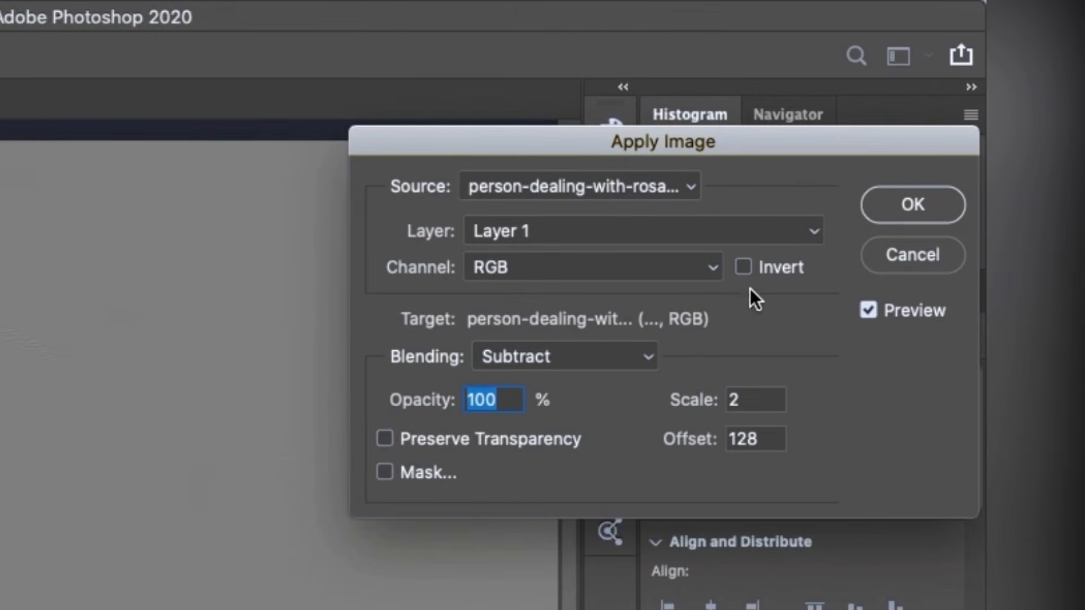
pyautogui.click(744, 266)
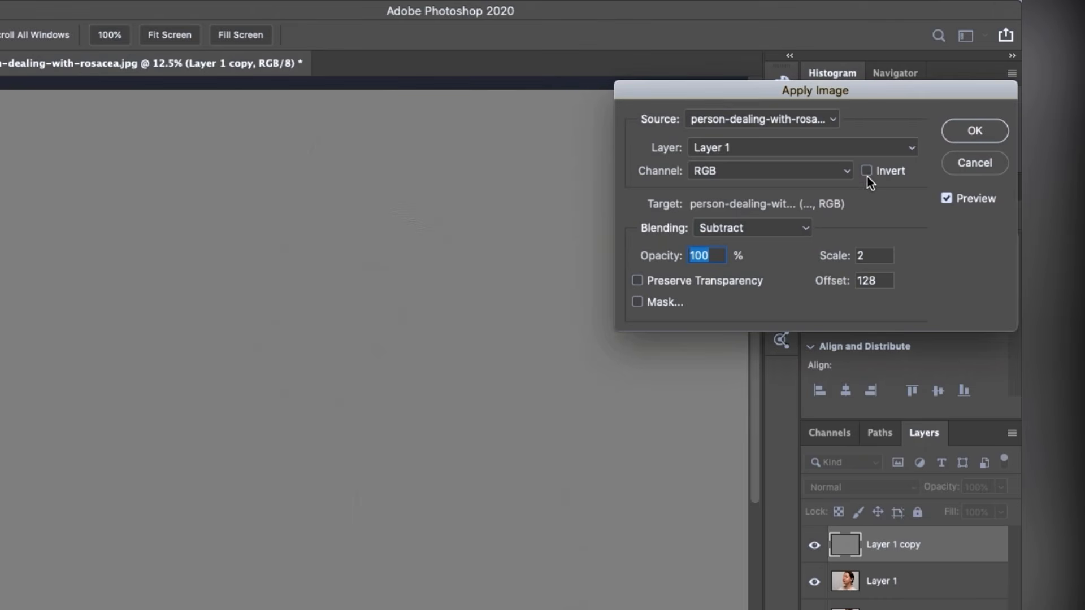
pyautogui.press('Return')
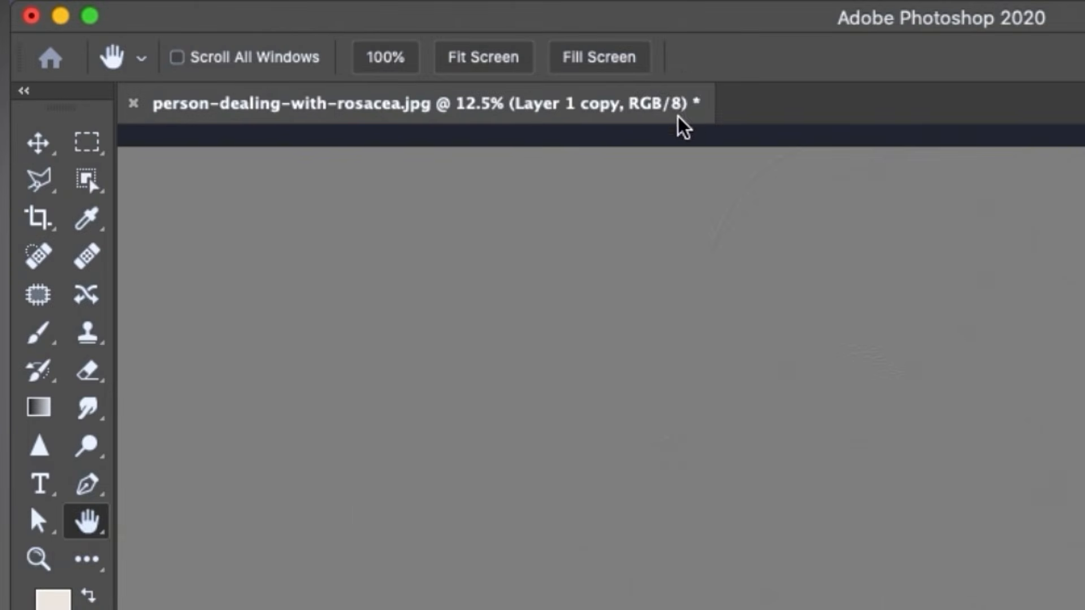
pyautogui.click(293, 69)
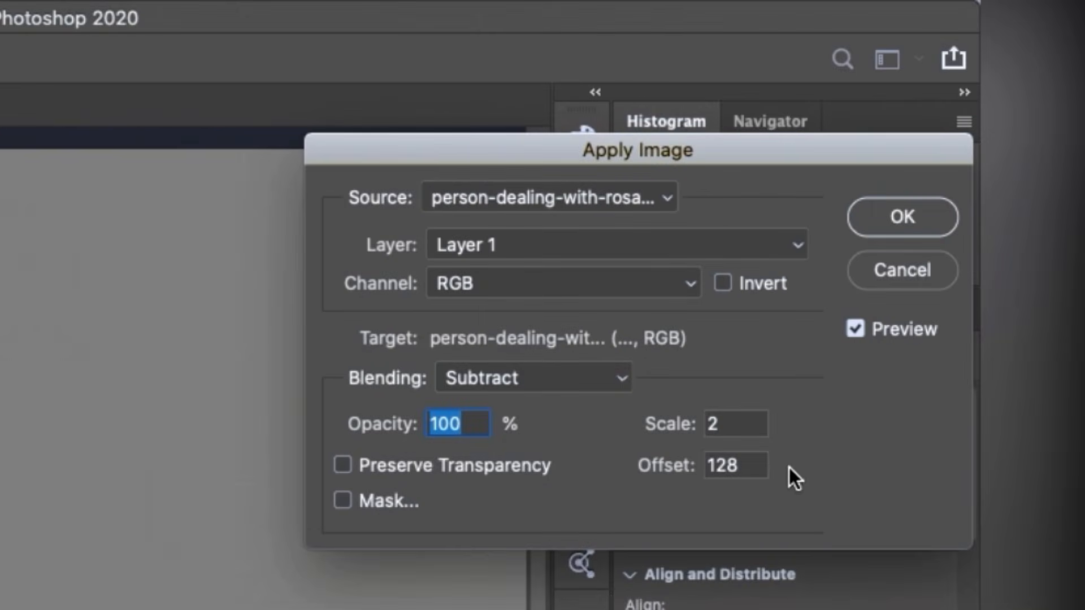
pyautogui.click(882, 221)
# Step: Set Layer 1 copy's blend mode to Linear Light and hide that layer
pyautogui.click(908, 419)
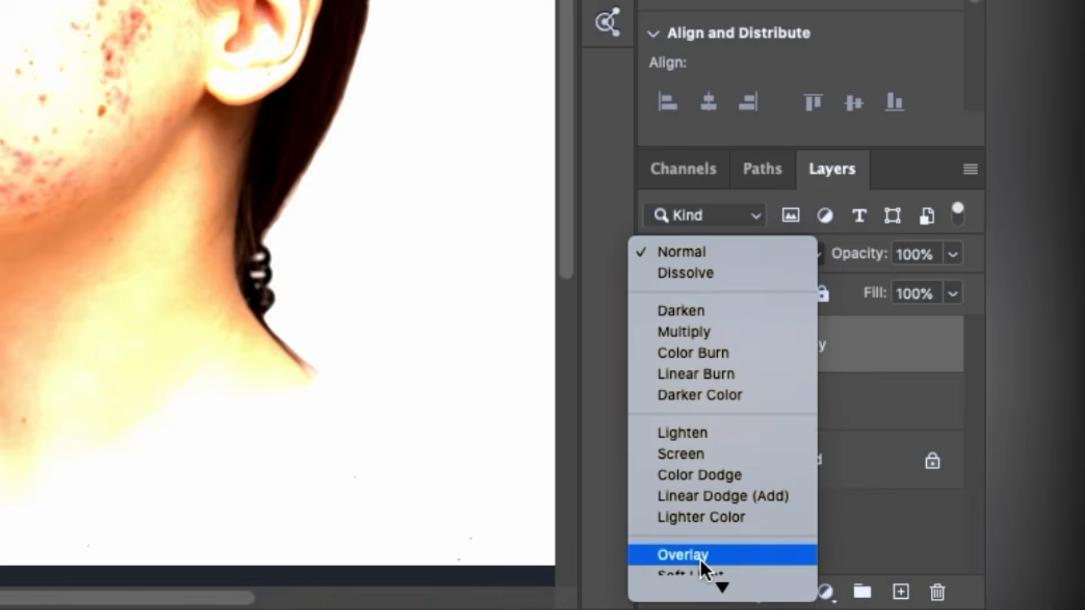
pyautogui.moveTo(708, 585)
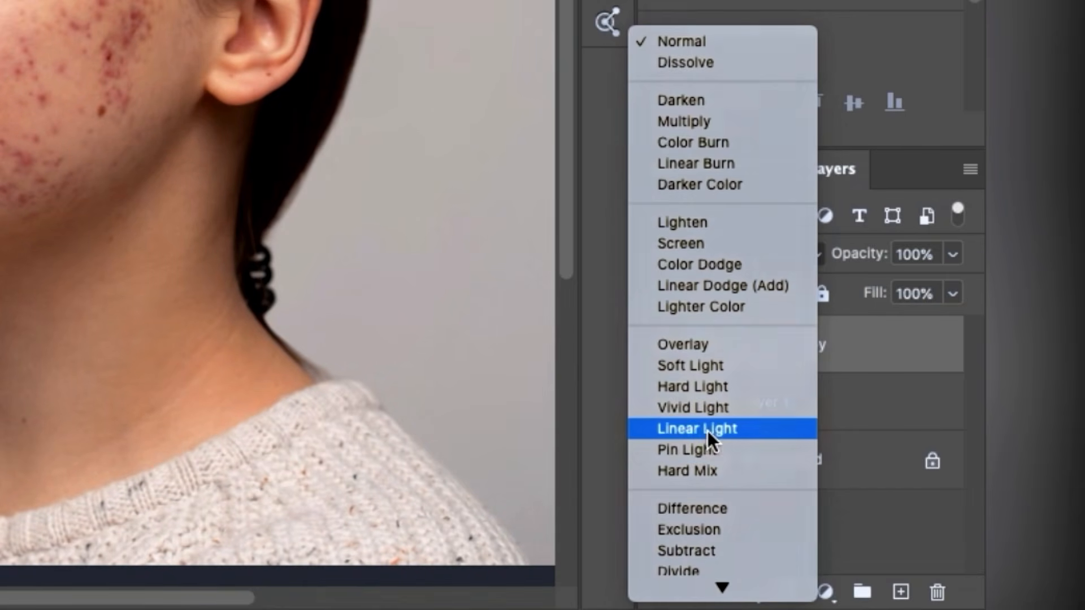
pyautogui.click(707, 431)
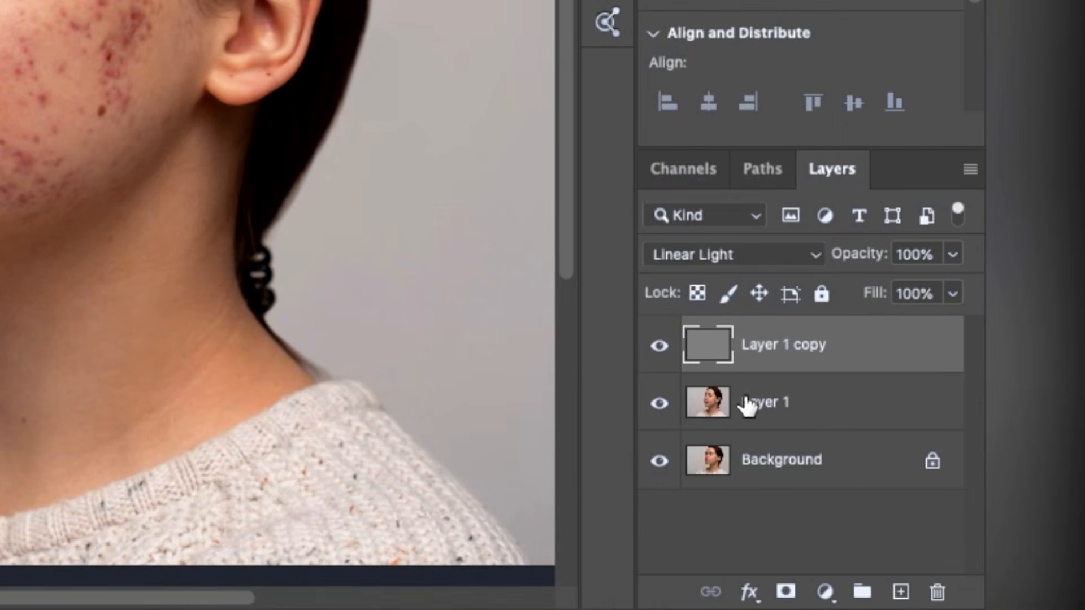
pyautogui.click(659, 345)
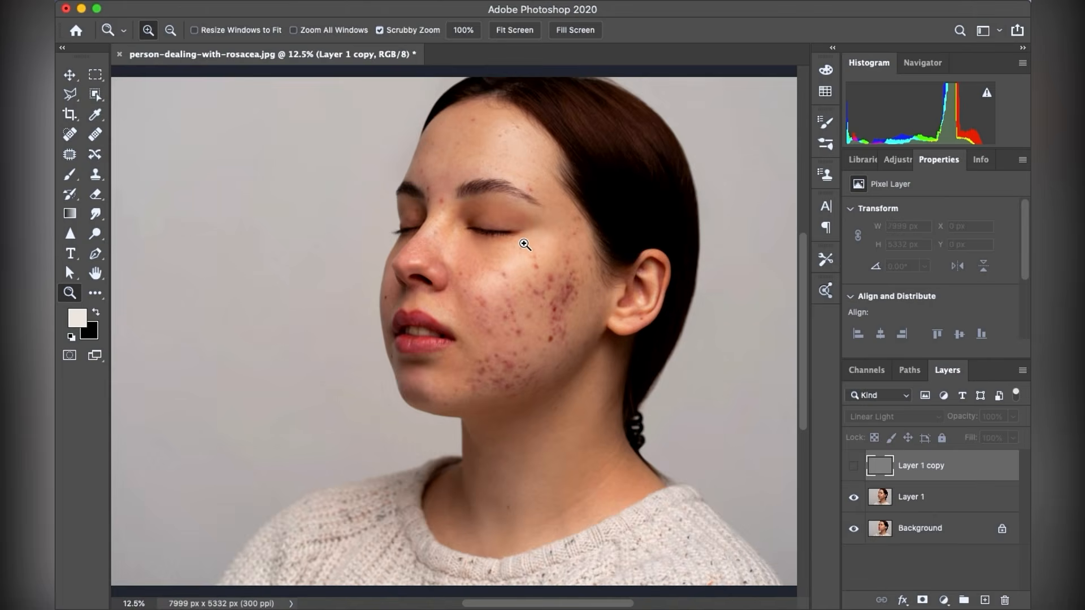
# Step: Activate the Mixer Brush tool with cleaning after each stroke on and loading after each stroke off
pyautogui.moveTo(528, 238); pyautogui.dragTo(528, 238)
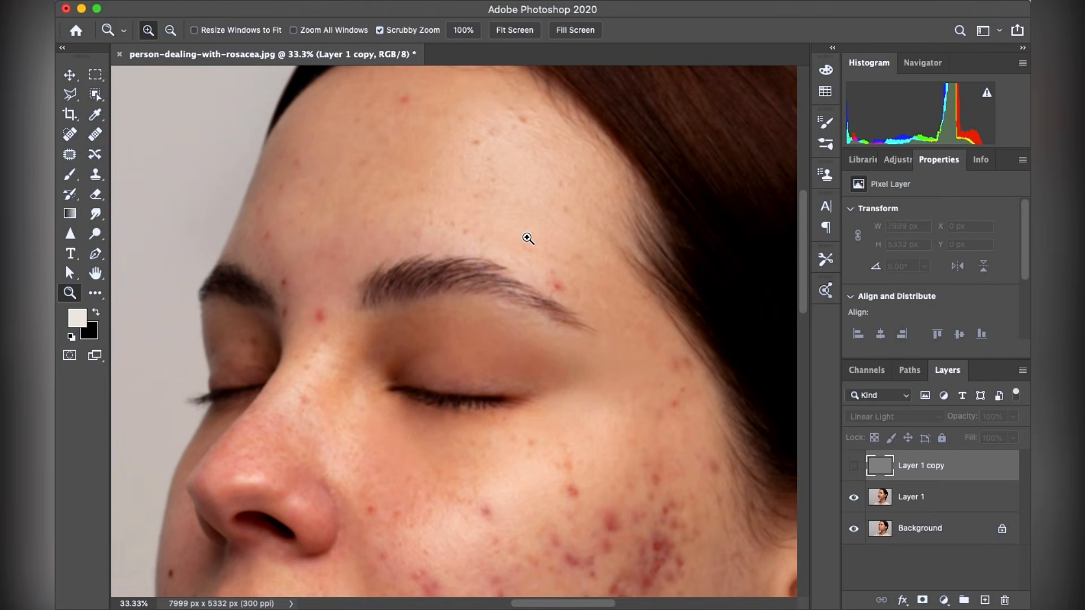
pyautogui.scroll(1, 528, 238)
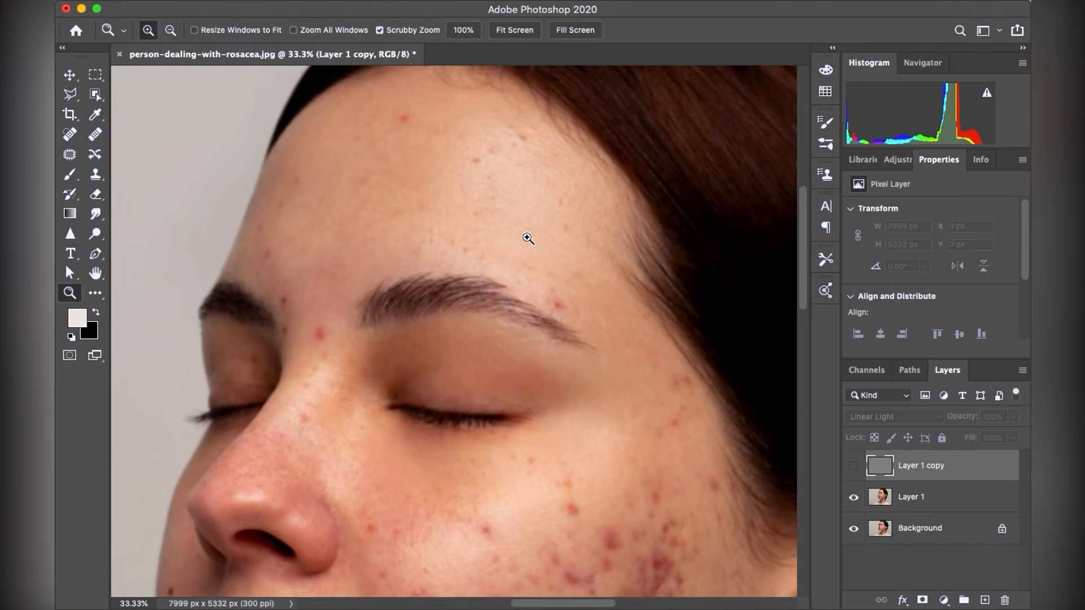
pyautogui.scroll(-5, 508, 160)
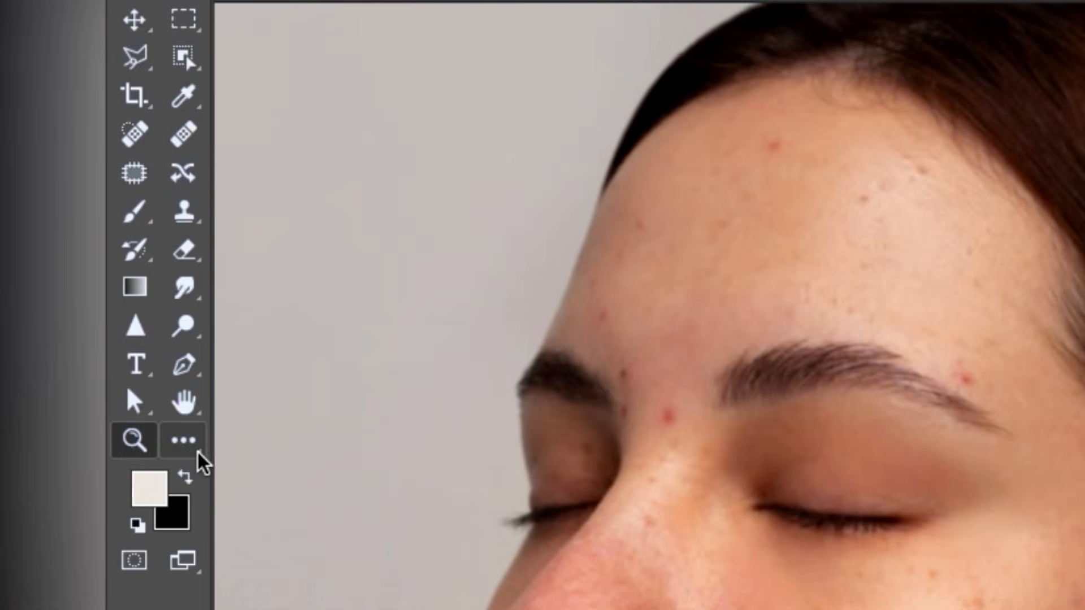
pyautogui.click(101, 297)
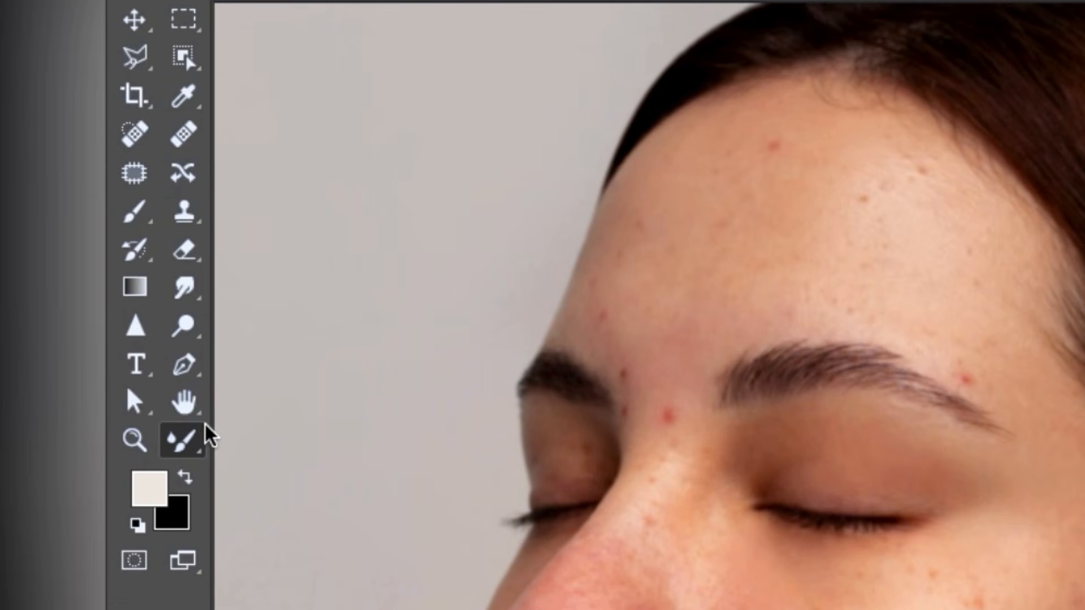
pyautogui.click(194, 446)
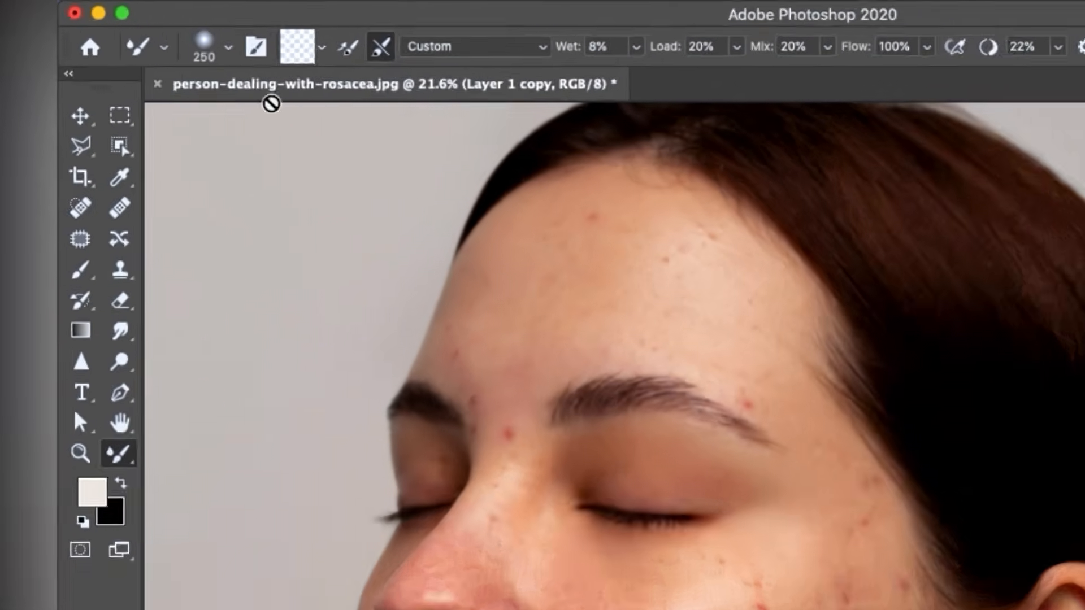
pyautogui.click(210, 34)
pyautogui.click(411, 115)
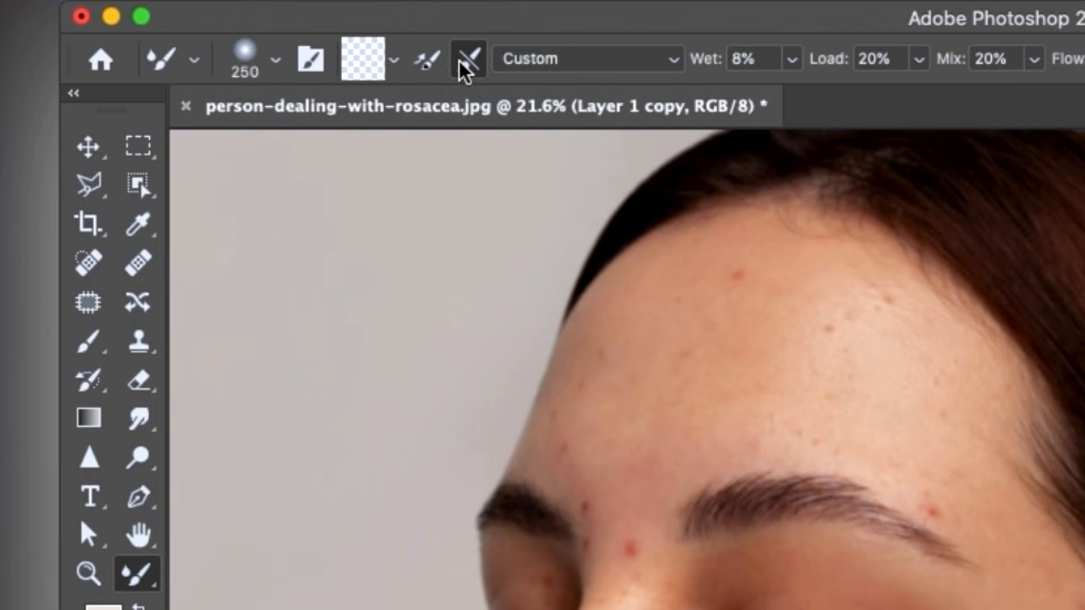
pyautogui.click(426, 62)
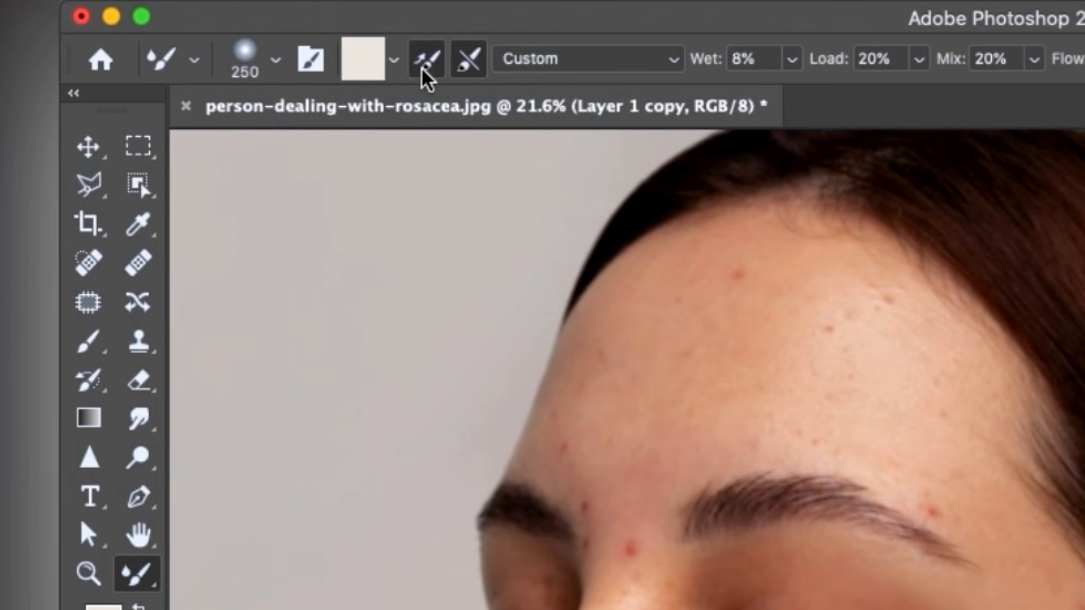
pyautogui.click(421, 64)
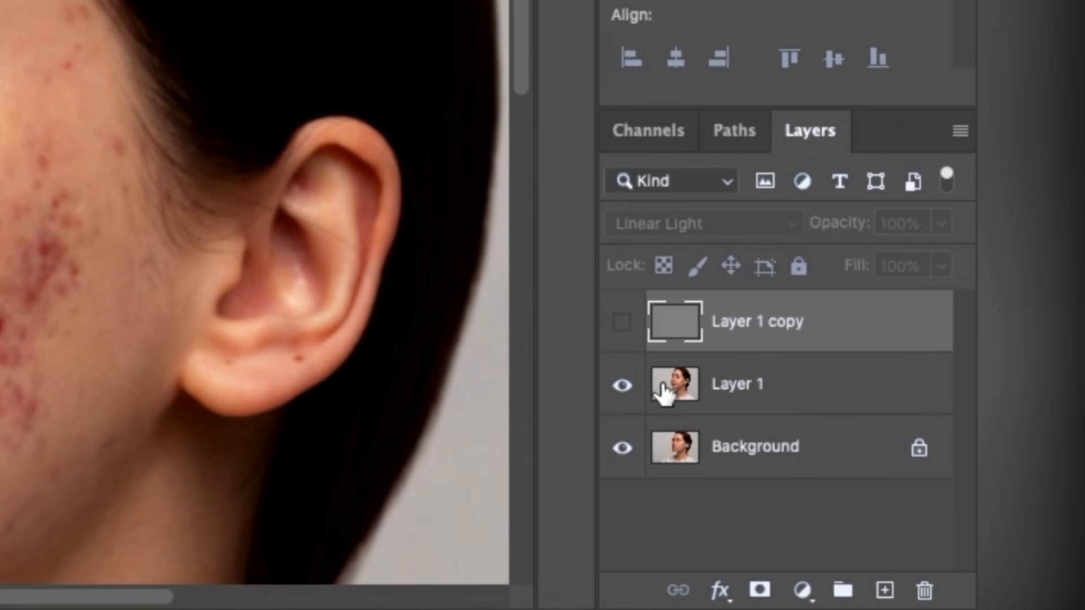
# Step: Select Layer 1 and blend the blemishes on the upper forehead and above the brow's outer end with the Mixer Brush
pyautogui.click(667, 392)
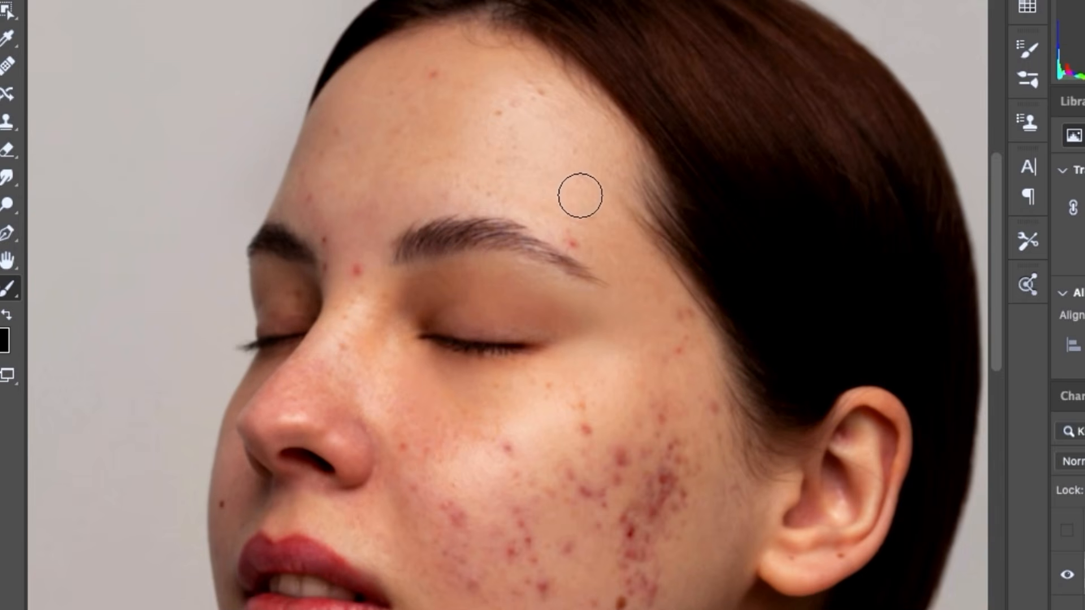
pyautogui.click(566, 173)
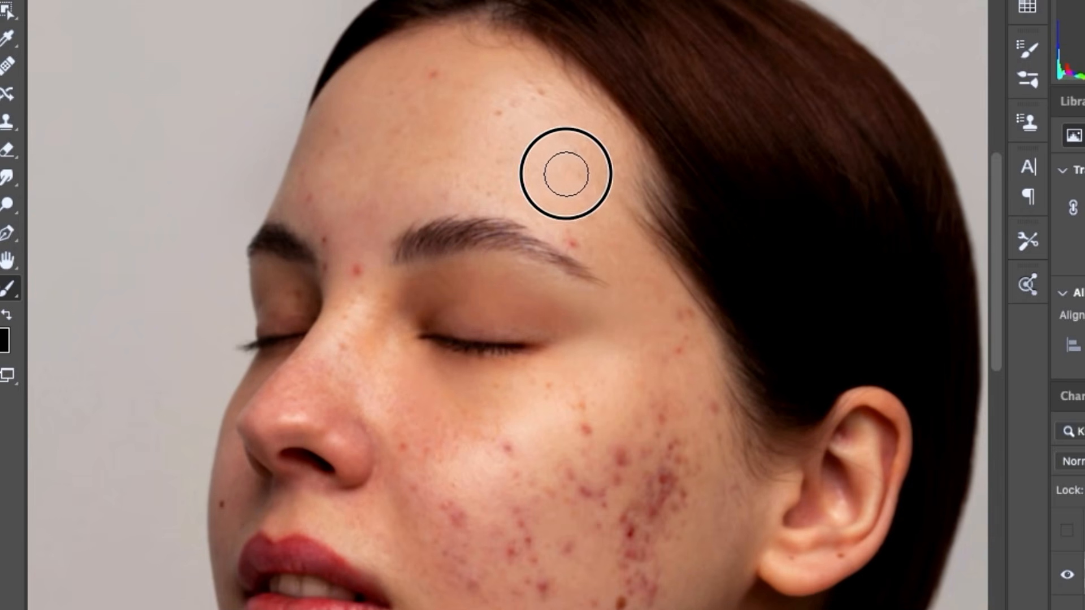
pyautogui.click(533, 95)
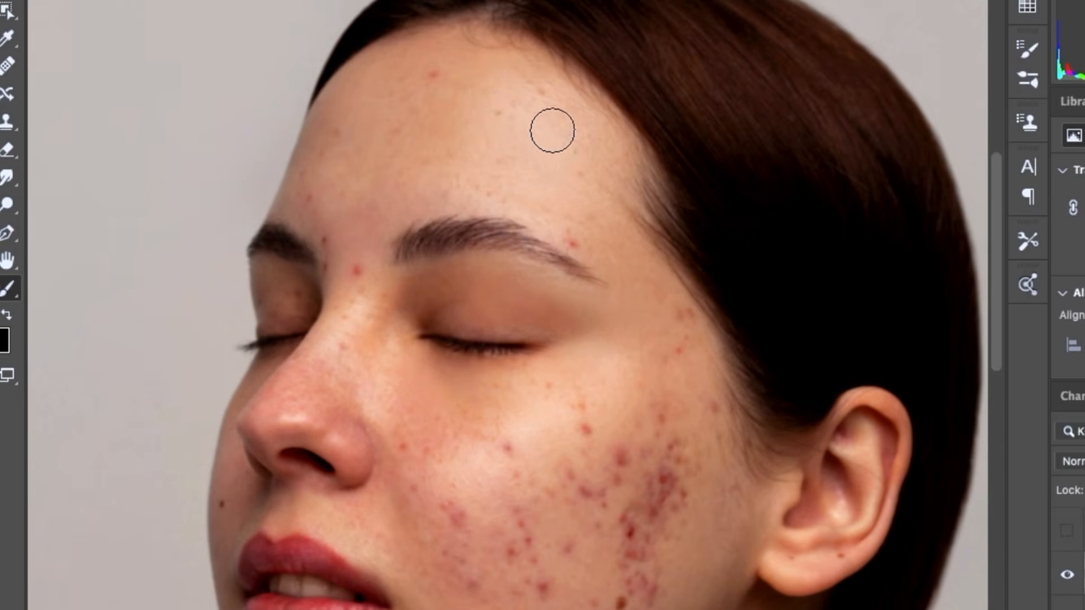
pyautogui.click(432, 76)
pyautogui.click(511, 134)
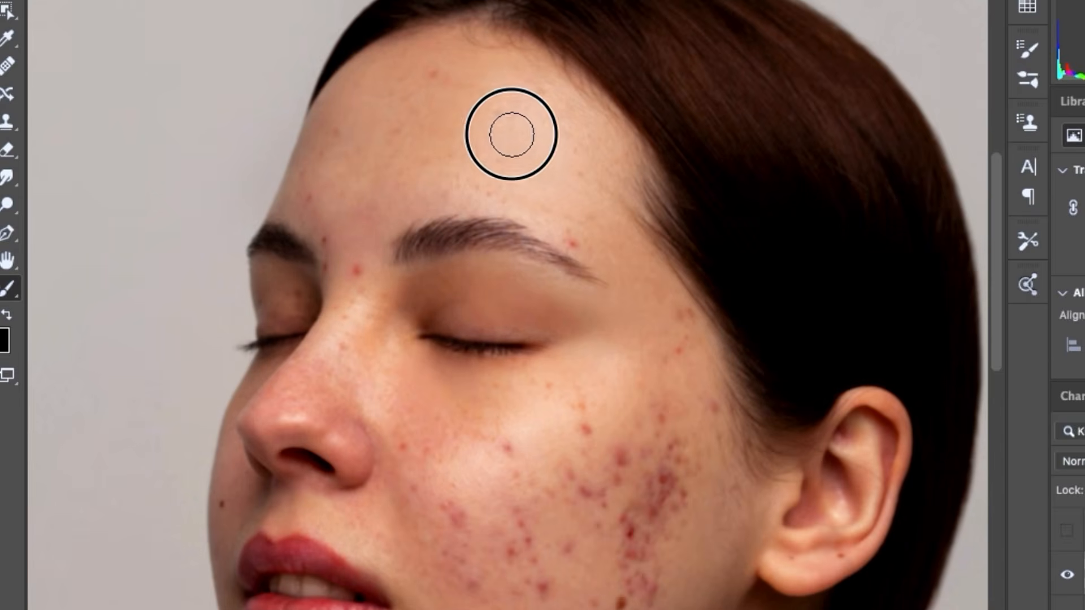
pyautogui.click(556, 175)
pyautogui.click(598, 234)
pyautogui.click(621, 251)
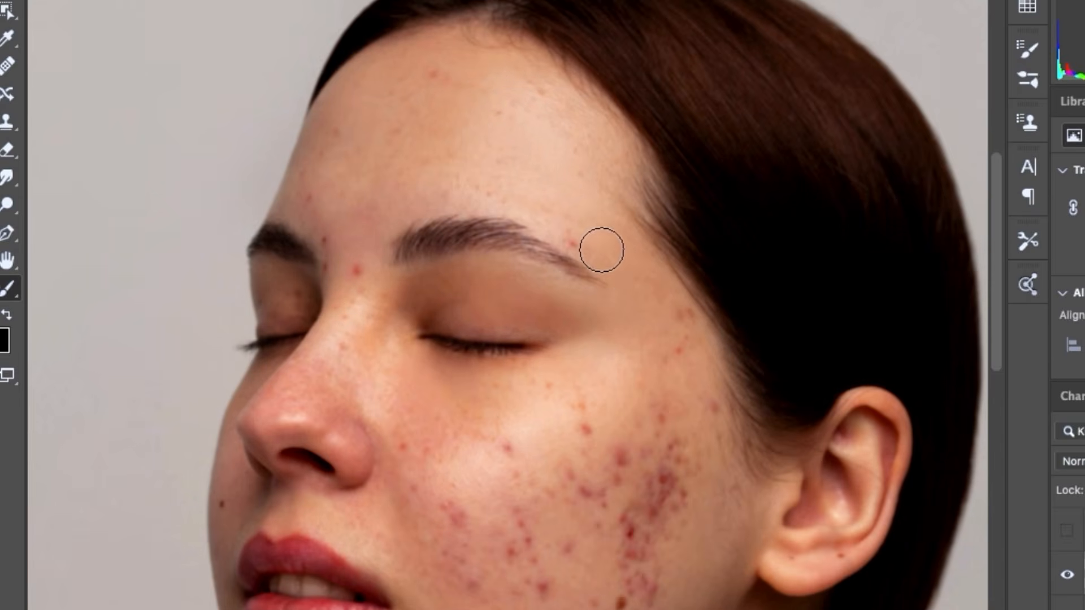
pyautogui.moveTo(531, 113)
pyautogui.mouseDown()
pyautogui.moveTo(575, 164)
pyautogui.moveTo(589, 145)
pyautogui.moveTo(538, 86)
pyautogui.moveTo(541, 111)
pyautogui.moveTo(497, 90)
pyautogui.moveTo(499, 133)
pyautogui.moveTo(471, 98)
pyautogui.moveTo(437, 150)
pyautogui.moveTo(458, 157)
pyautogui.moveTo(488, 102)
pyautogui.moveTo(409, 90)
pyautogui.mouseUp()
pyautogui.keyDown('alt'); pyautogui.click(499, 134); pyautogui.keyUp('alt')
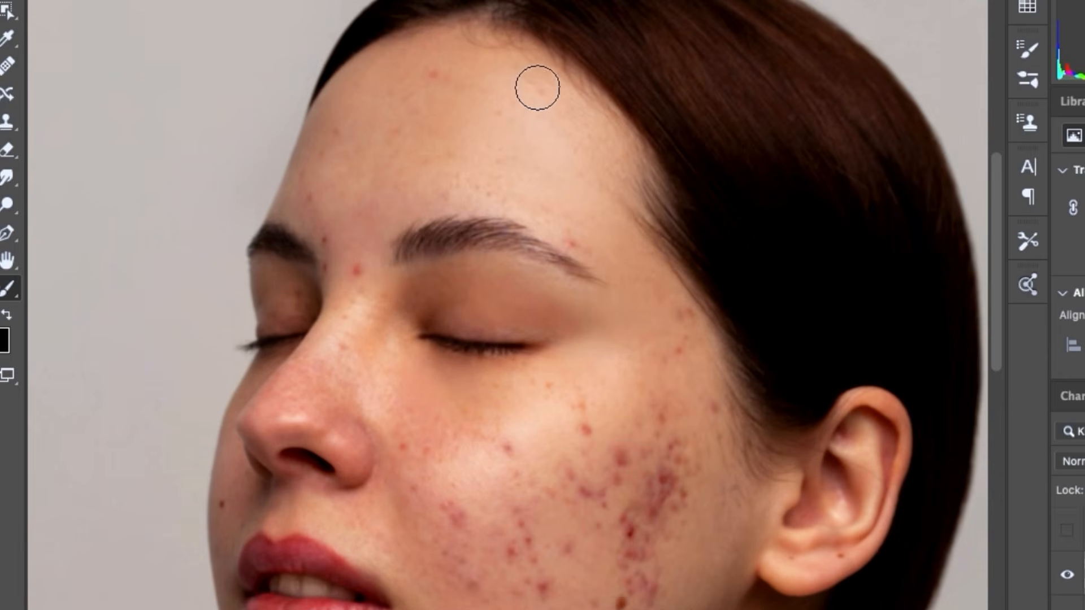
# Step: Smooth the remaining spots across the central forehead, along the hairline and down towards the brows with the Mixer Brush
pyautogui.moveTo(502, 112); pyautogui.dragTo(542, 184)
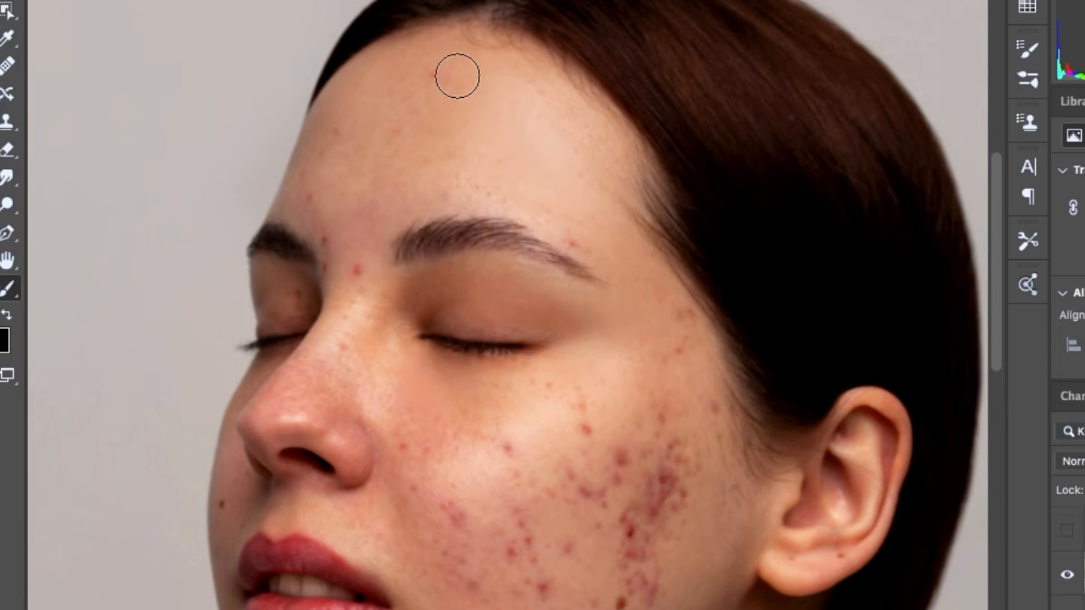
pyautogui.click(431, 113)
pyautogui.moveTo(419, 183); pyautogui.dragTo(407, 205)
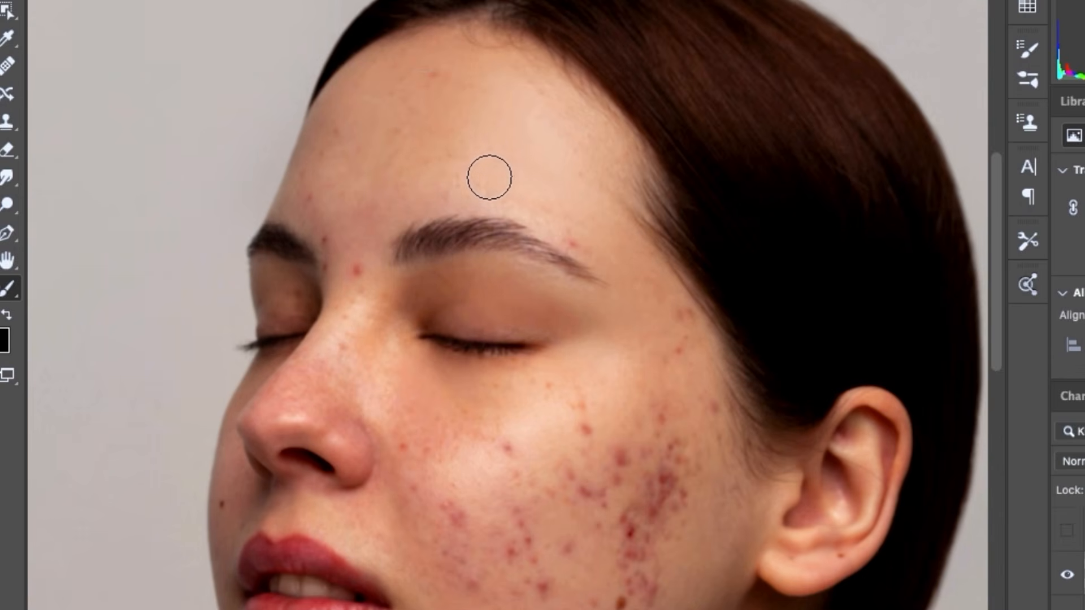
pyautogui.moveTo(490, 160); pyautogui.dragTo(458, 167)
pyautogui.moveTo(451, 69); pyautogui.dragTo(415, 82)
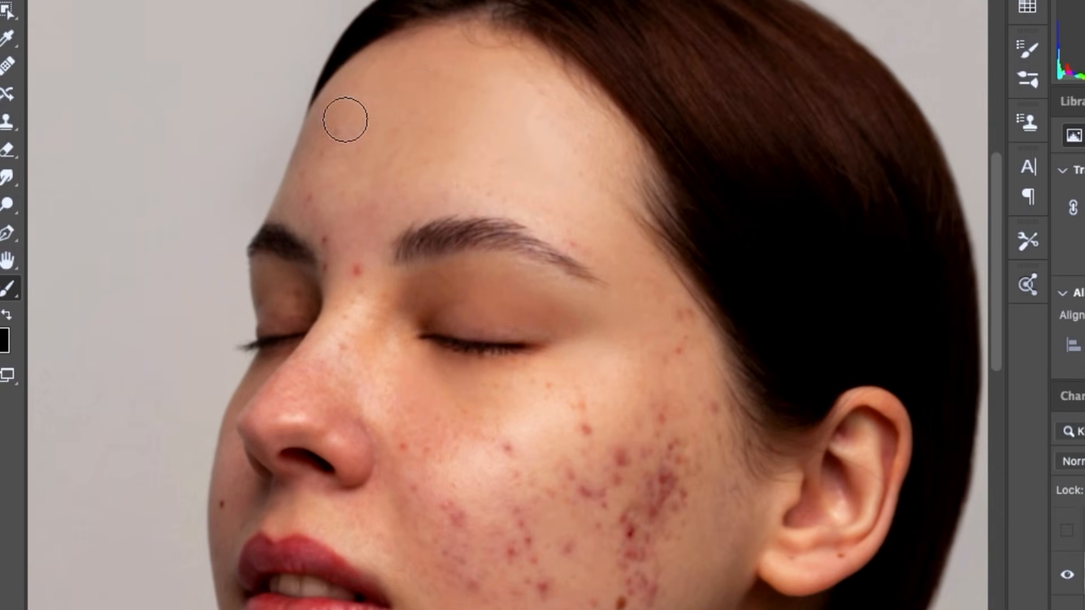
pyautogui.click(344, 120)
pyautogui.click(436, 78)
pyautogui.moveTo(321, 202)
pyautogui.mouseDown()
pyautogui.moveTo(322, 211)
pyautogui.moveTo(313, 204)
pyautogui.mouseUp()
pyautogui.moveTo(354, 162)
pyautogui.mouseDown()
pyautogui.moveTo(377, 176)
pyautogui.moveTo(373, 203)
pyautogui.mouseUp()
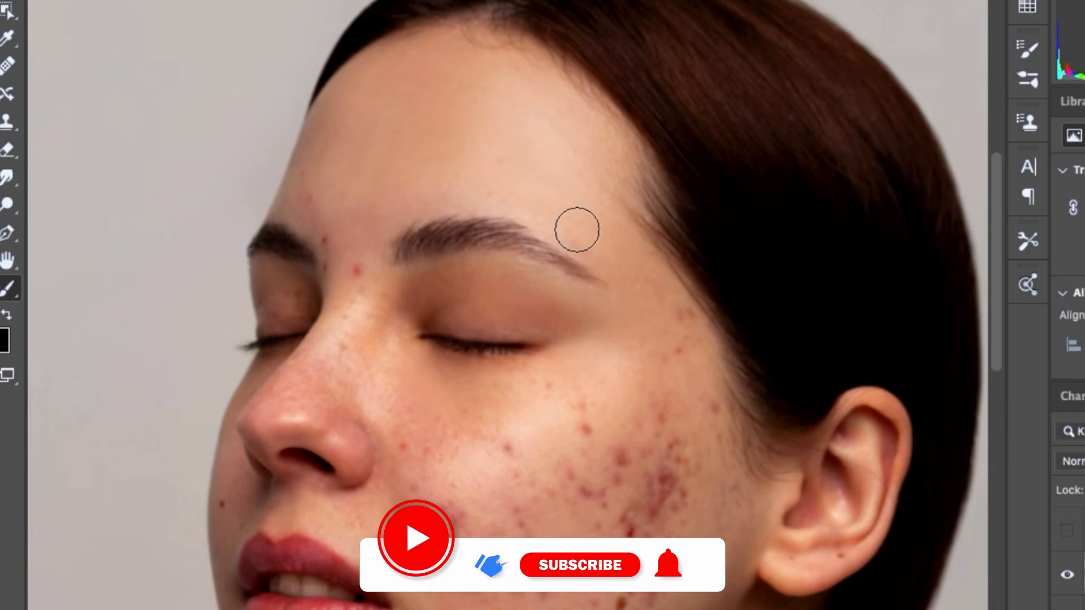
# Step: Blend the red spots beside the brow's outer end, on the temple and on the upper cheek
pyautogui.moveTo(561, 215)
pyautogui.mouseDown()
pyautogui.moveTo(589, 260)
pyautogui.moveTo(630, 291)
pyautogui.mouseUp()
pyautogui.moveTo(663, 356)
pyautogui.mouseDown()
pyautogui.moveTo(690, 348)
pyautogui.moveTo(695, 322)
pyautogui.moveTo(700, 337)
pyautogui.mouseUp()
pyautogui.moveTo(586, 395)
pyautogui.mouseDown()
pyautogui.moveTo(568, 413)
pyautogui.moveTo(588, 432)
pyautogui.moveTo(609, 422)
pyautogui.moveTo(596, 436)
pyautogui.moveTo(653, 447)
pyautogui.moveTo(676, 431)
pyautogui.moveTo(689, 494)
pyautogui.moveTo(618, 442)
pyautogui.mouseUp()
pyautogui.moveTo(466, 219)
pyautogui.mouseDown()
pyautogui.moveTo(501, 175)
pyautogui.moveTo(514, 187)
pyautogui.mouseUp()
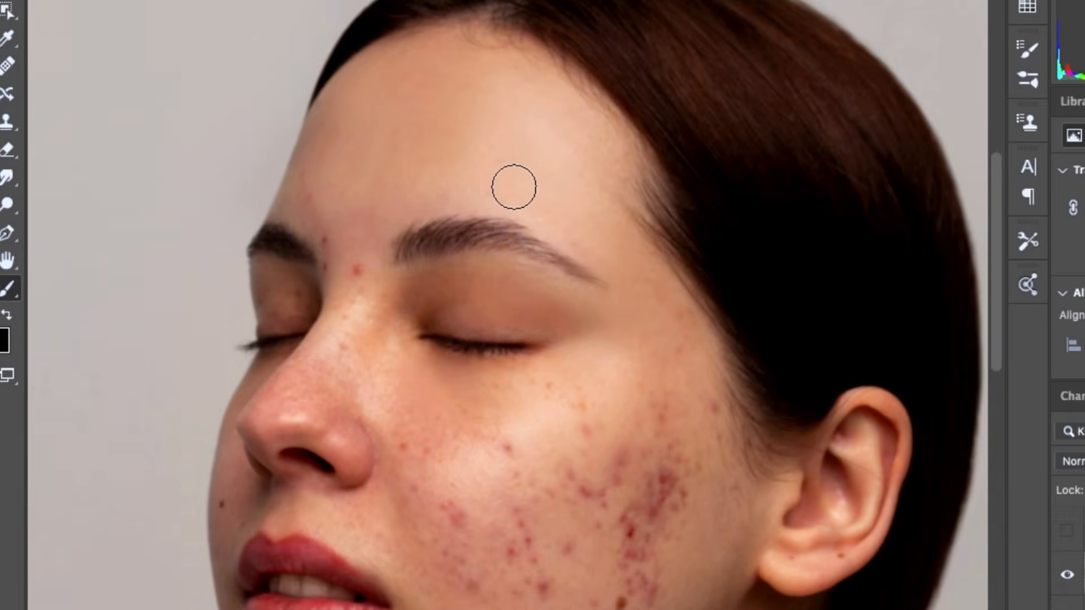
# Step: Even out the skin tone over the whole forehead, from the hairline to the area between the brows
pyautogui.moveTo(514, 150)
pyautogui.mouseDown()
pyautogui.moveTo(472, 80)
pyautogui.moveTo(480, 90)
pyautogui.mouseUp()
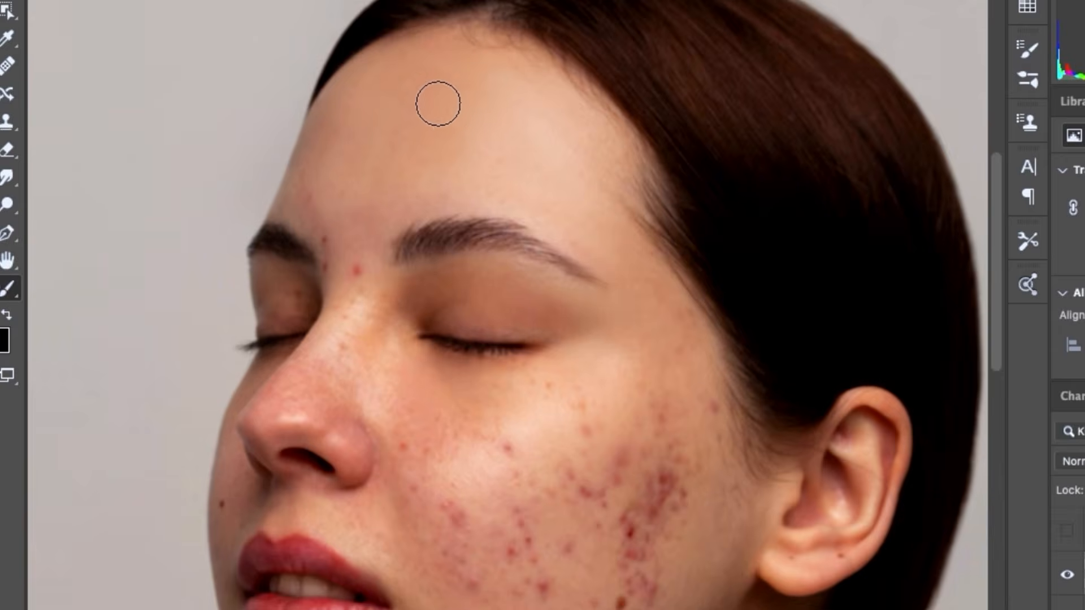
pyautogui.moveTo(403, 84); pyautogui.dragTo(370, 93)
pyautogui.moveTo(336, 161)
pyautogui.mouseDown()
pyautogui.moveTo(330, 113)
pyautogui.moveTo(322, 198)
pyautogui.moveTo(337, 218)
pyautogui.moveTo(312, 204)
pyautogui.moveTo(310, 185)
pyautogui.moveTo(339, 230)
pyautogui.moveTo(558, 220)
pyautogui.mouseUp()
pyautogui.moveTo(390, 141); pyautogui.dragTo(374, 225)
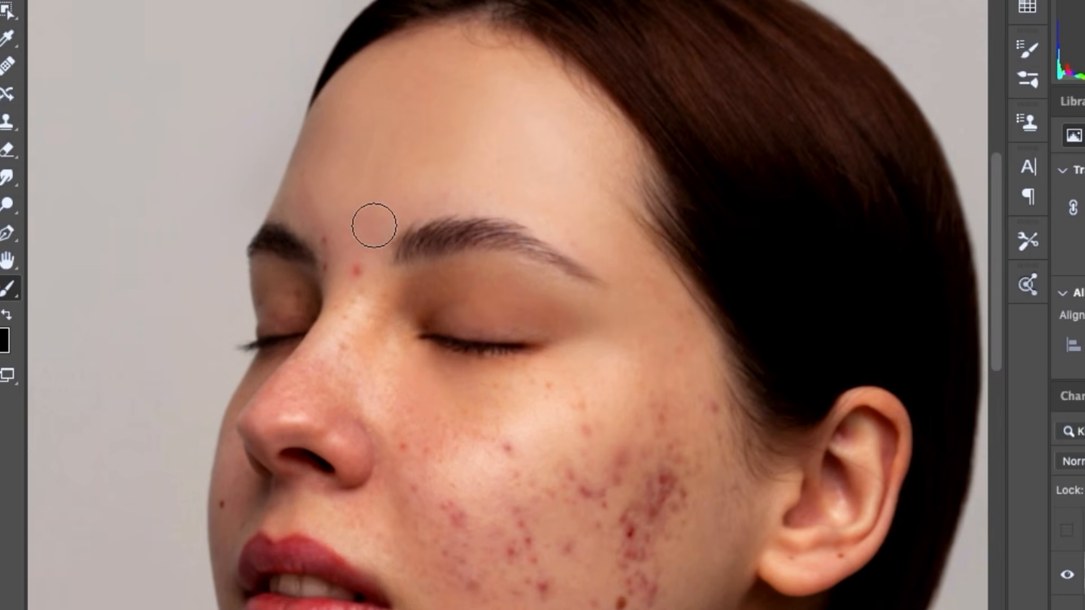
# Step: Blend the blemishes on the cheek, jaw and chin, and smooth the skin above the lips with the brush size reduced to 200
pyautogui.moveTo(401, 357)
pyautogui.mouseDown()
pyautogui.moveTo(374, 316)
pyautogui.moveTo(348, 356)
pyautogui.moveTo(337, 343)
pyautogui.moveTo(398, 439)
pyautogui.mouseUp()
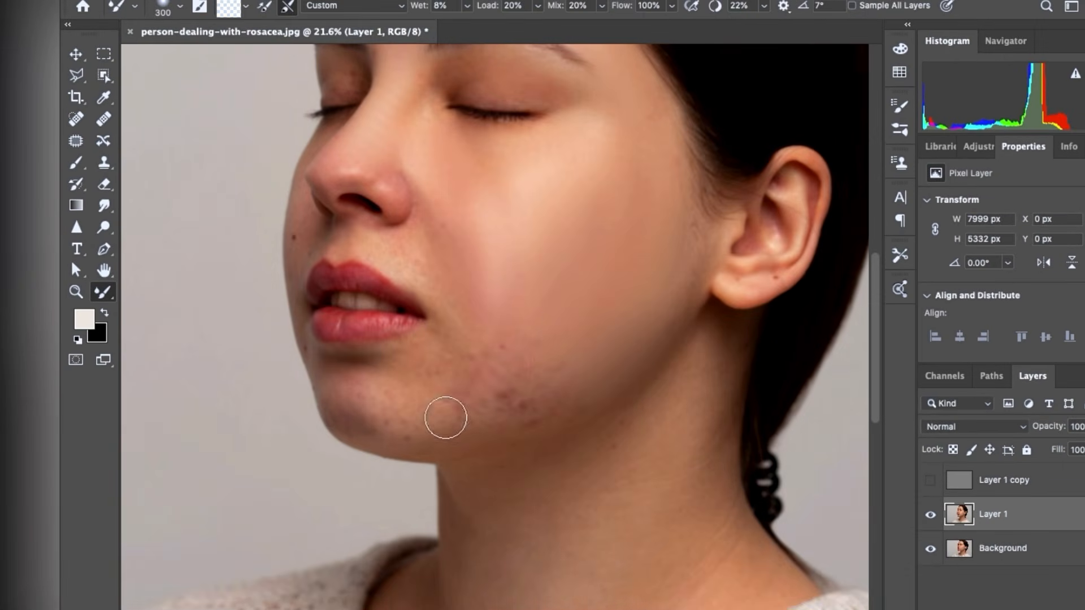
pyautogui.moveTo(512, 334)
pyautogui.mouseDown()
pyautogui.moveTo(526, 415)
pyautogui.moveTo(417, 418)
pyautogui.mouseUp()
pyautogui.press('[')
pyautogui.press('[')
pyautogui.moveTo(404, 261); pyautogui.dragTo(378, 236)
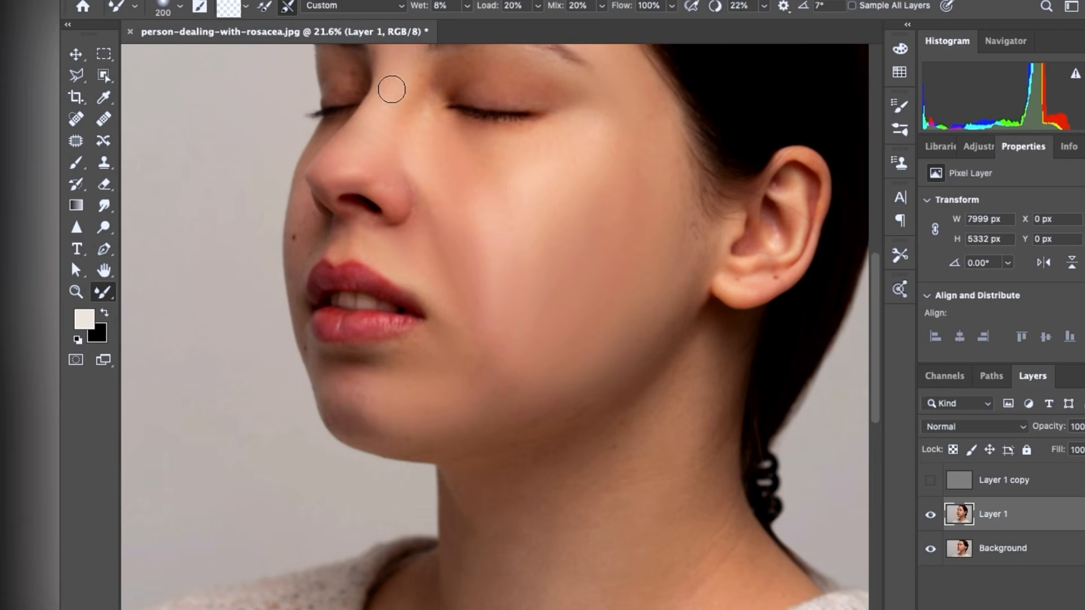
# Step: Blend the lower cheek towards the jawline with the Mixer Brush at size 400
pyautogui.scroll(3, 415, 186)
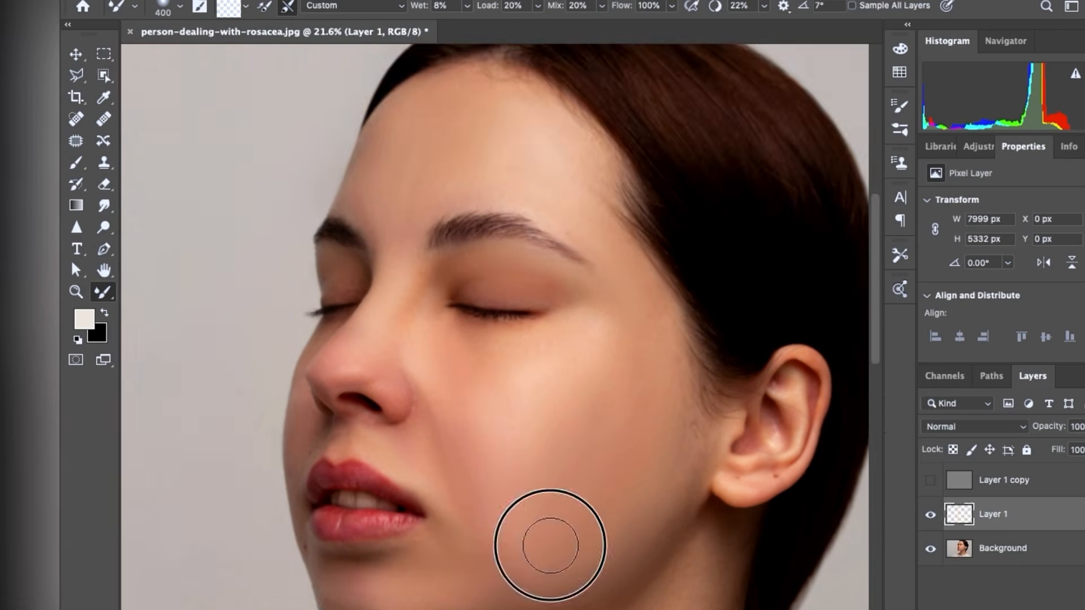
pyautogui.scroll(-4, 544, 538)
pyautogui.moveTo(547, 383)
pyautogui.mouseDown()
pyautogui.moveTo(659, 439)
pyautogui.moveTo(594, 483)
pyautogui.mouseUp()
pyautogui.scroll(-2, 659, 431)
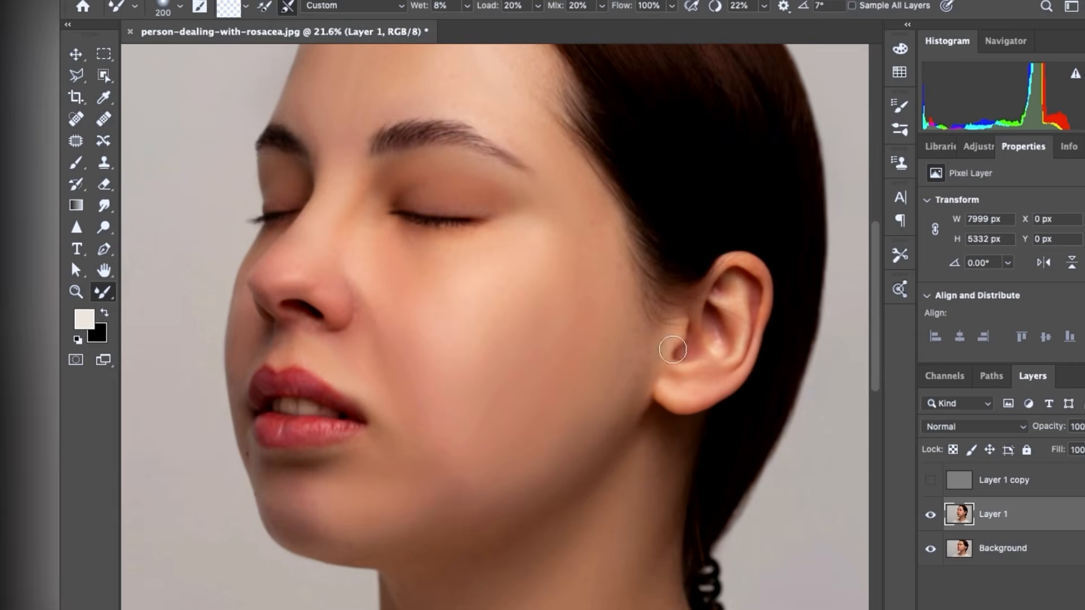
# Step: Examine the smoothed skin around the lips, nose, eyes and chin up close
pyautogui.scroll(3, 615, 270)
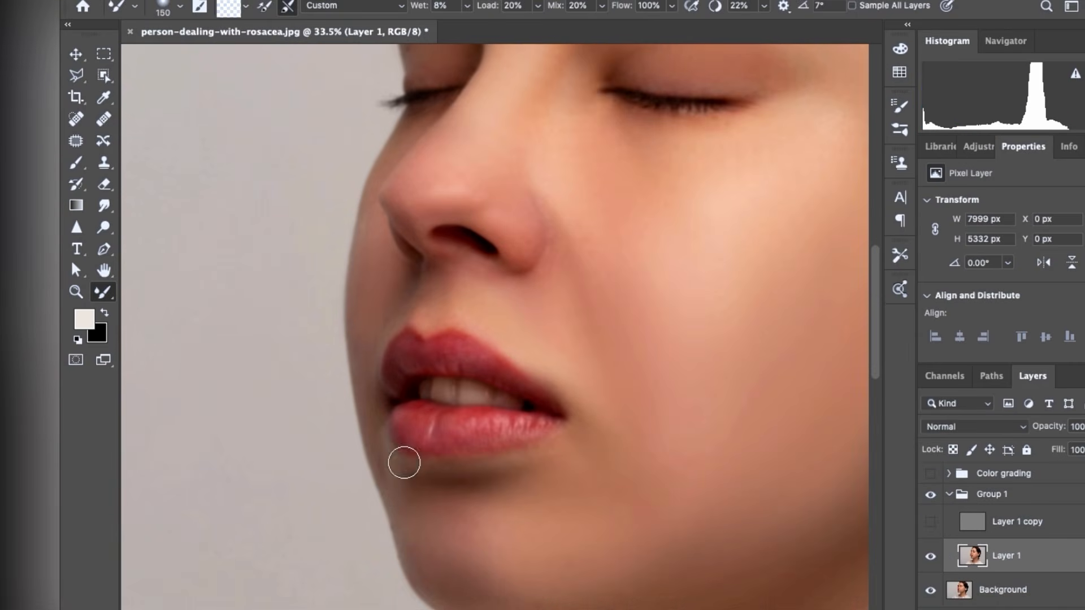
pyautogui.scroll(3, 404, 463)
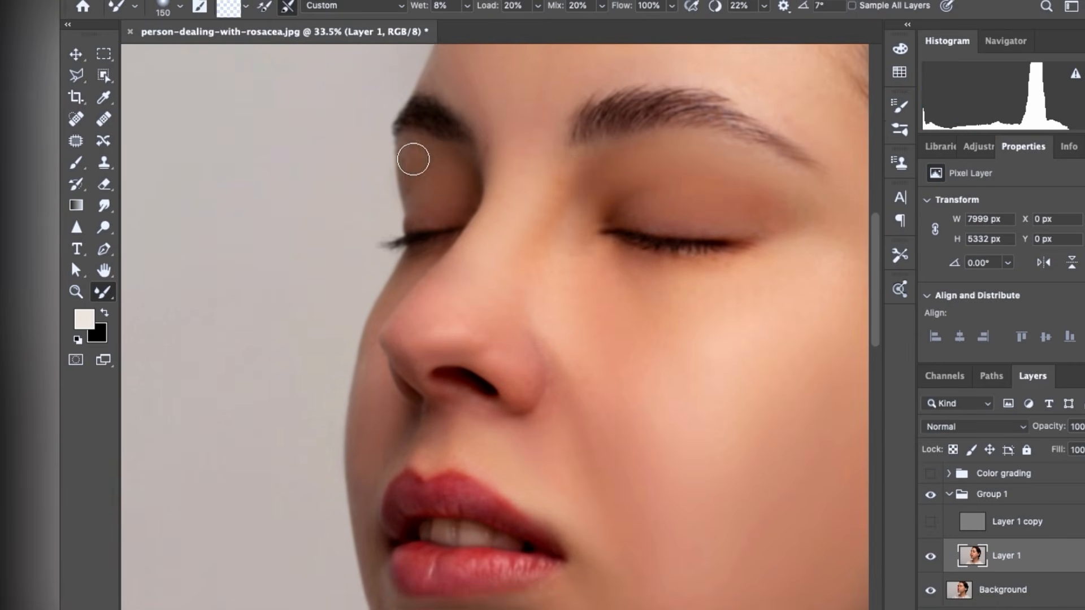
pyautogui.scroll(-6, 644, 305)
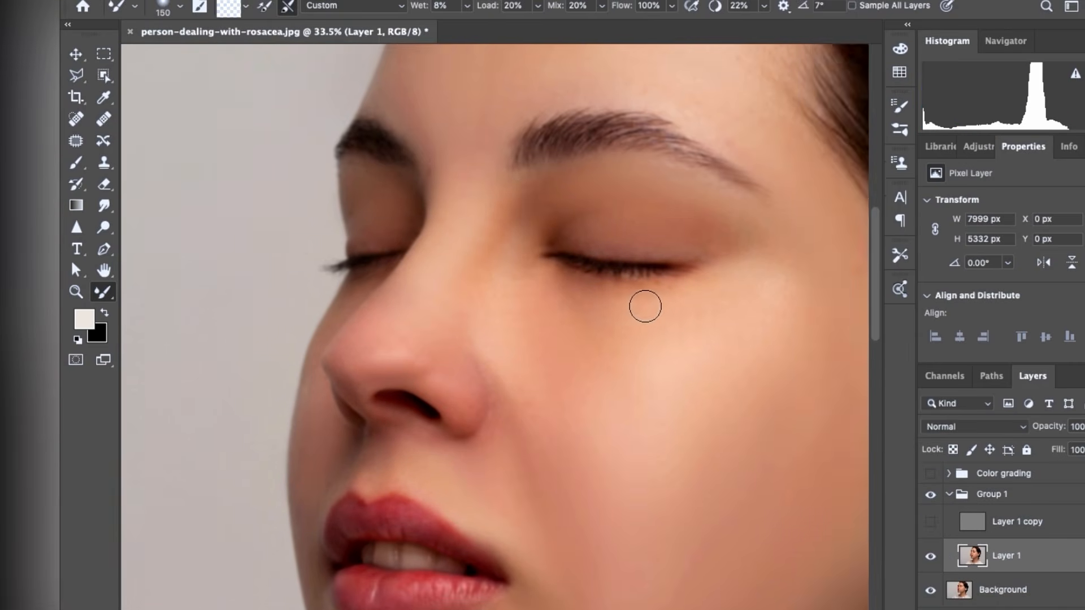
pyautogui.press('z')
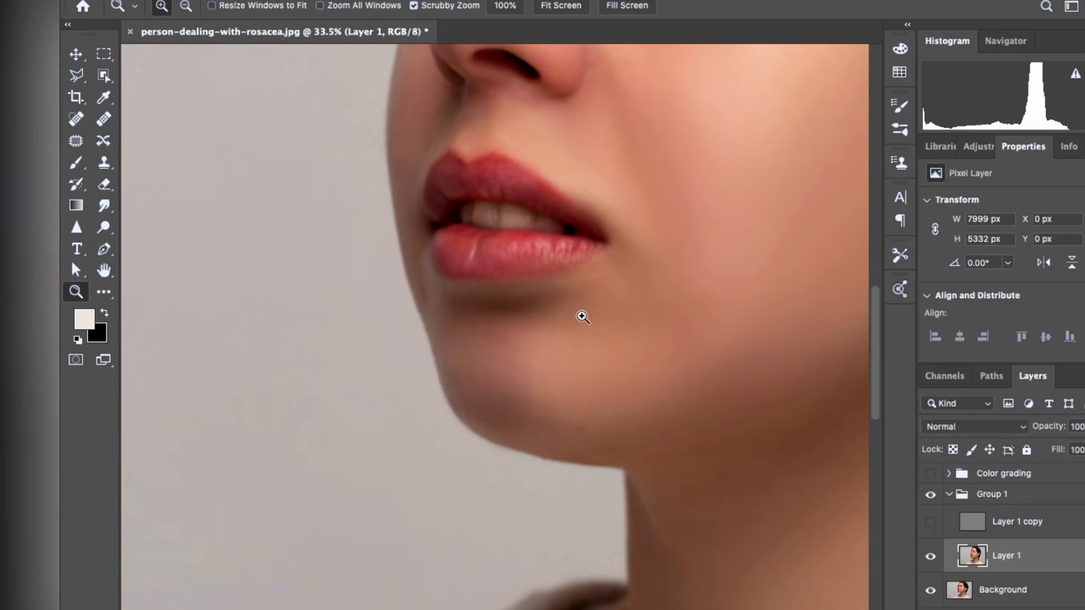
pyautogui.rightClick(588, 314)
pyautogui.click(600, 317)
pyautogui.click(567, 195)
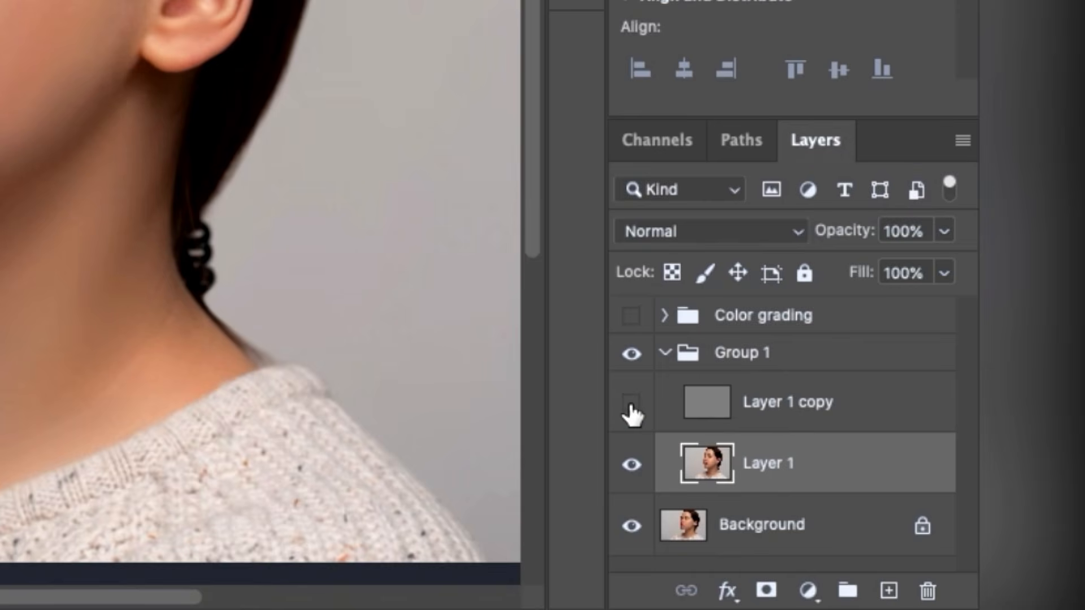
# Step: Show Layer 1 copy and place a merged copy of the visible layers above Group 1, with that group collapsed
pyautogui.click(631, 403)
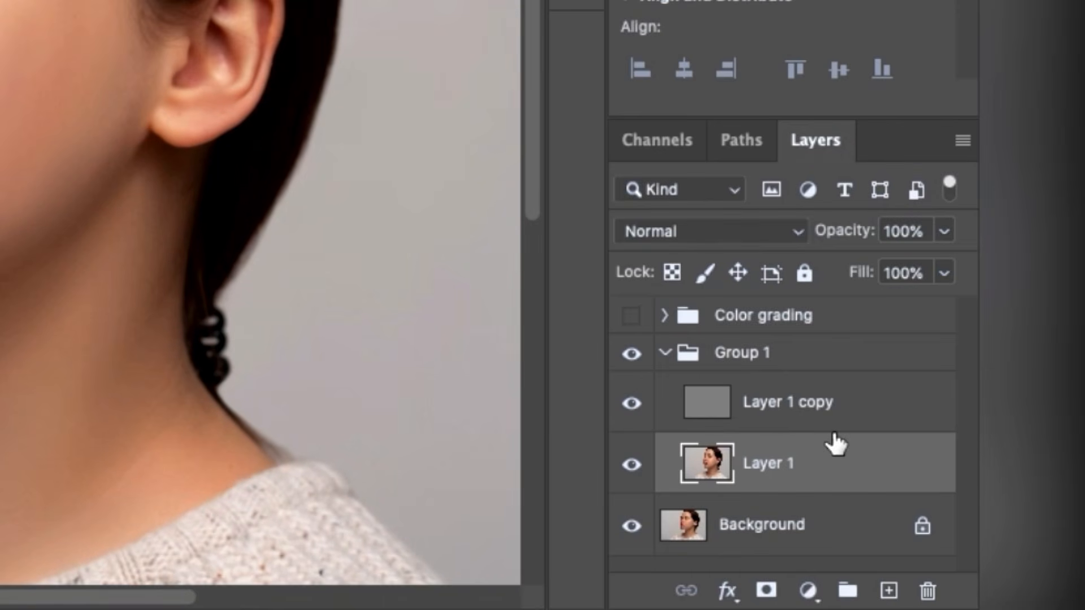
pyautogui.keyDown('shift'); pyautogui.click(770, 406); pyautogui.keyUp('shift')
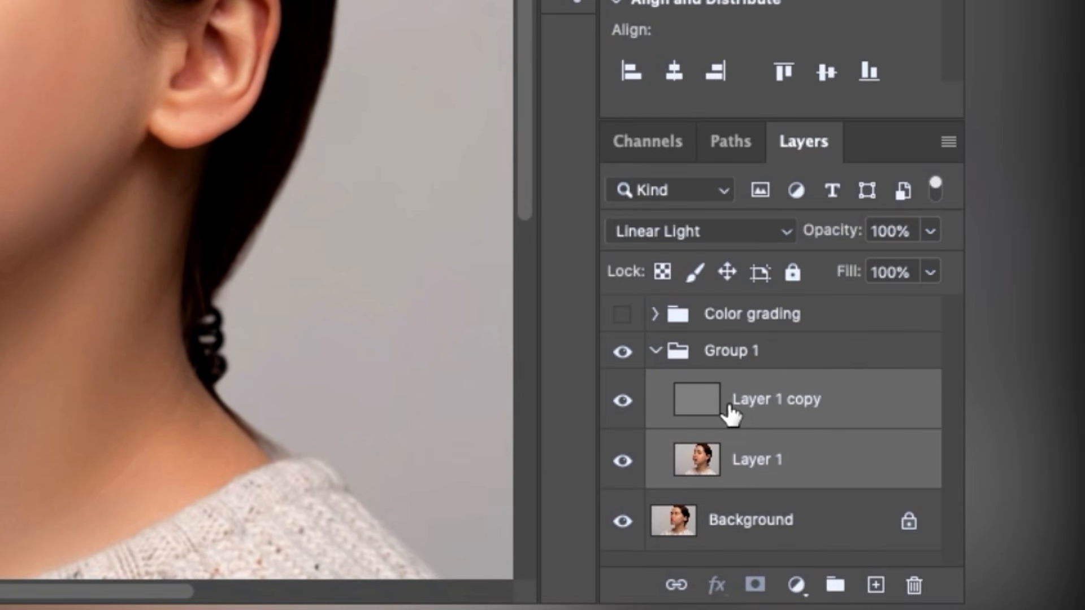
pyautogui.moveTo(729, 405); pyautogui.dragTo(690, 334)
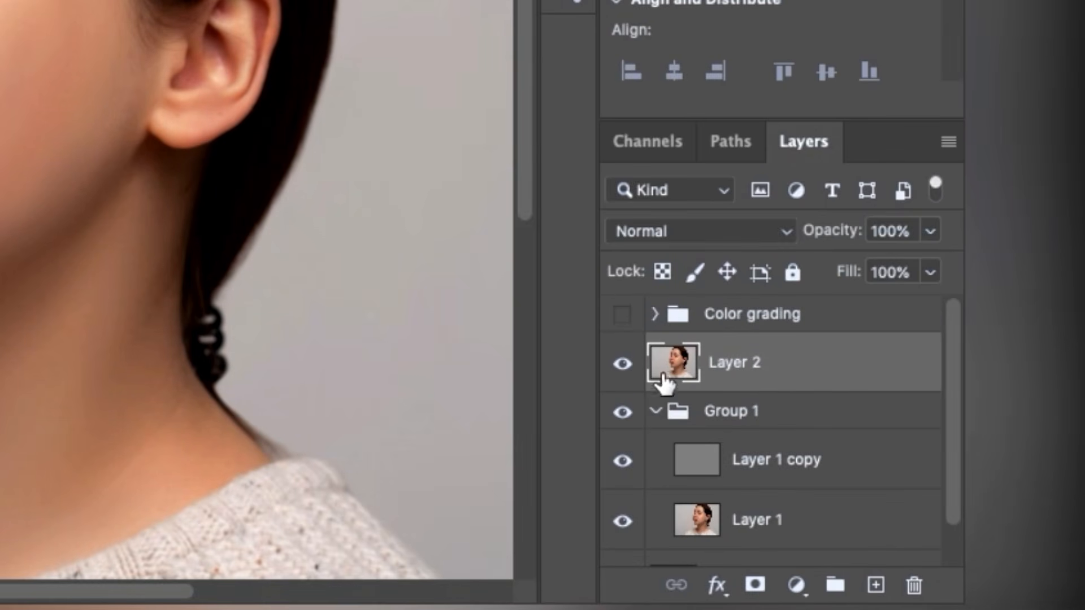
pyautogui.click(657, 411)
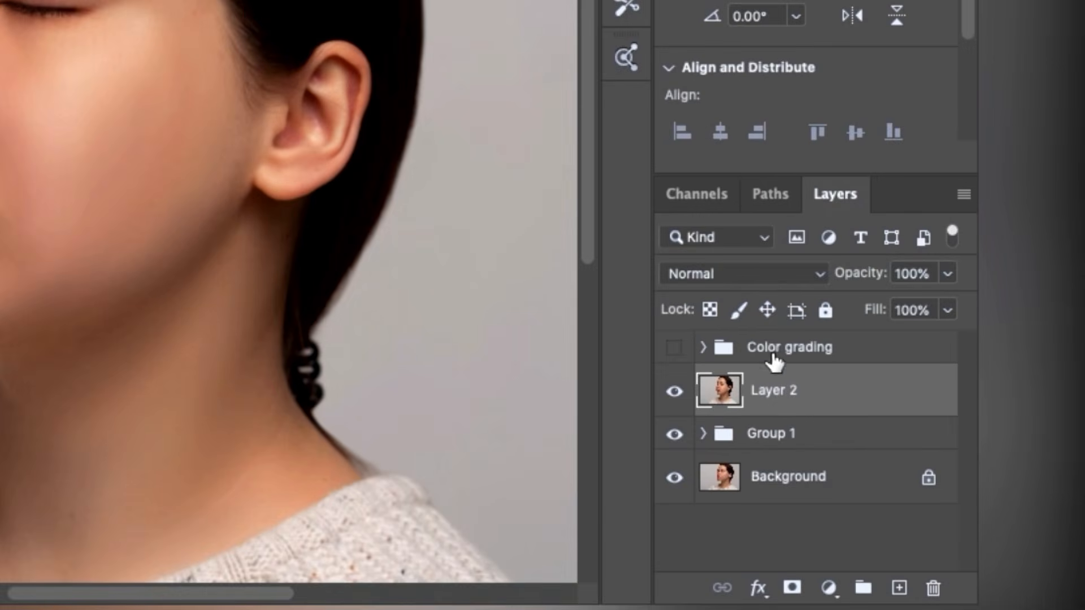
# Step: Put the Color grading group, Layer 2 and Group 1 into one new group, and undo the grouping
pyautogui.keyDown('shift'); pyautogui.click(773, 356); pyautogui.keyUp('shift')
pyautogui.keyDown('shift'); pyautogui.click(757, 422); pyautogui.keyUp('shift')
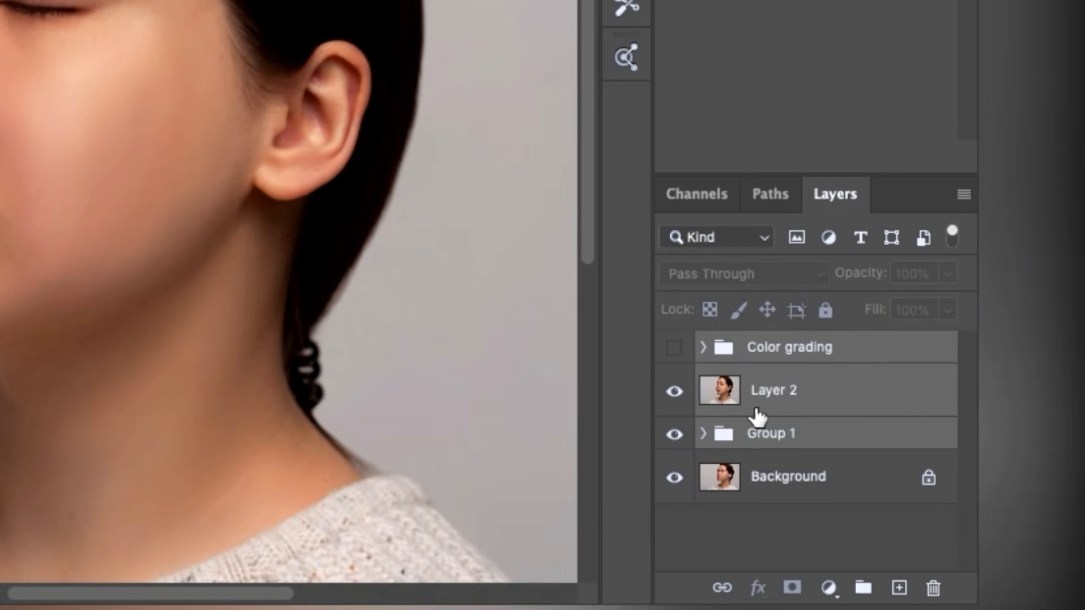
pyautogui.click(865, 588)
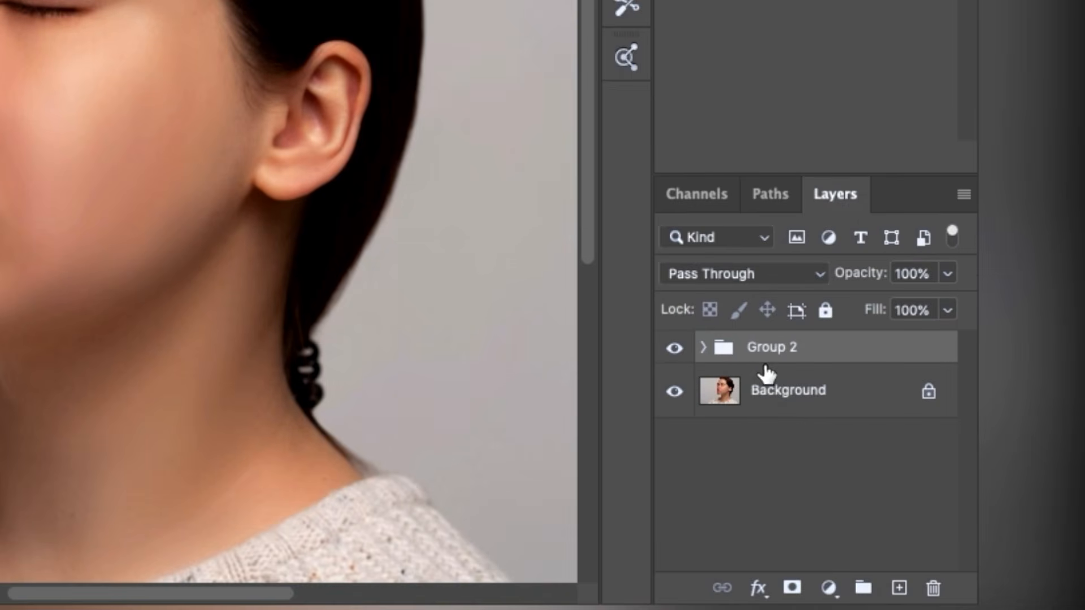
pyautogui.hotkey('ctrl', 'z')
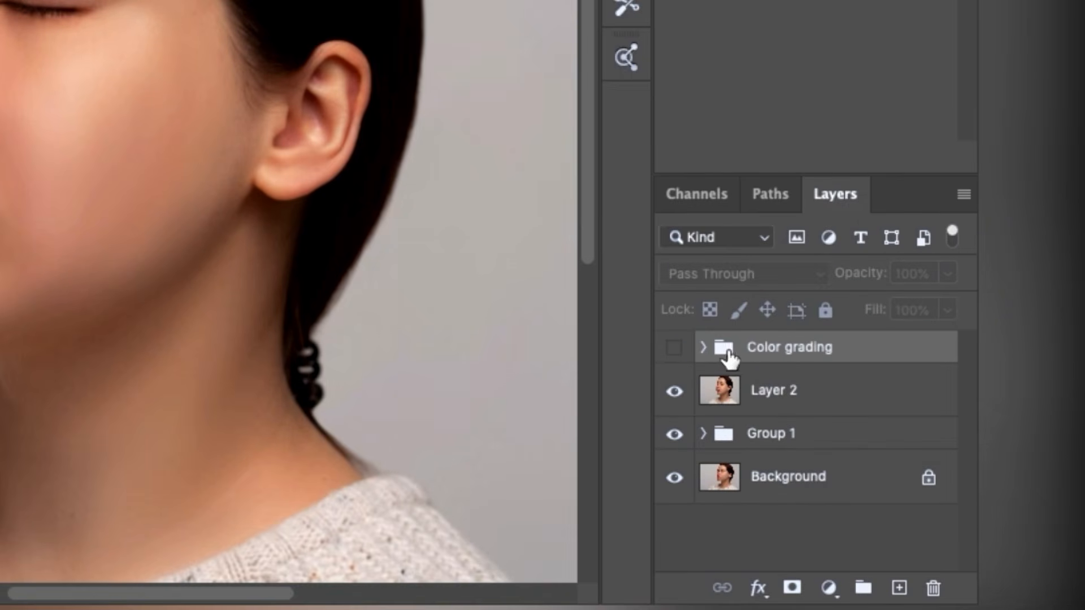
# Step: Show and expand the Color grading group, and review its adjustment layers, its effect on the skin and the available adjustment types
pyautogui.click(703, 347)
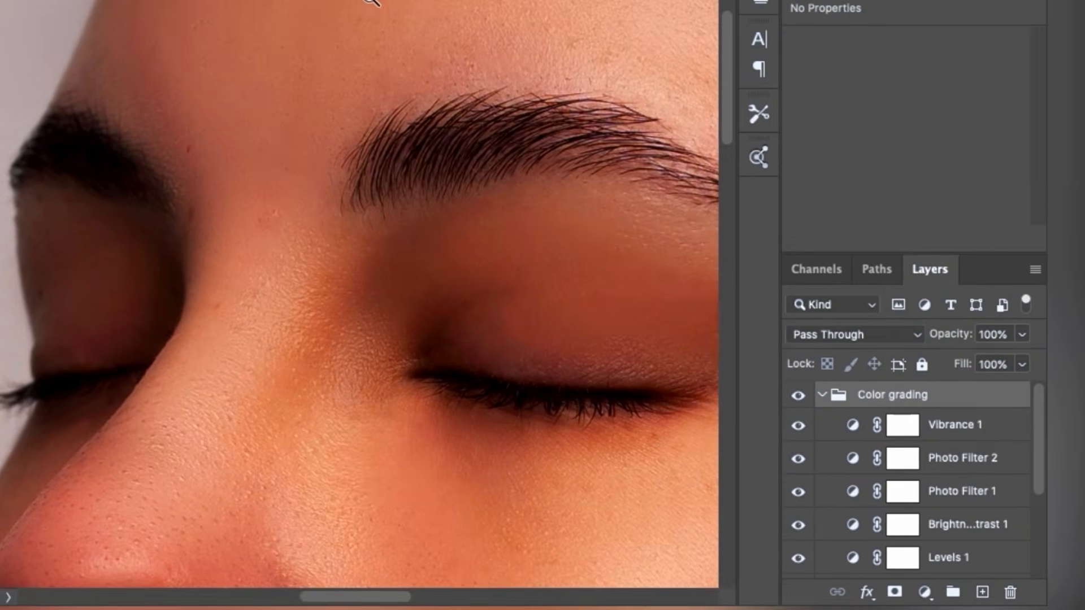
pyautogui.scroll(3, 362, 294)
pyautogui.scroll(-3, 361, 293)
pyautogui.scroll(-5, 399, 2)
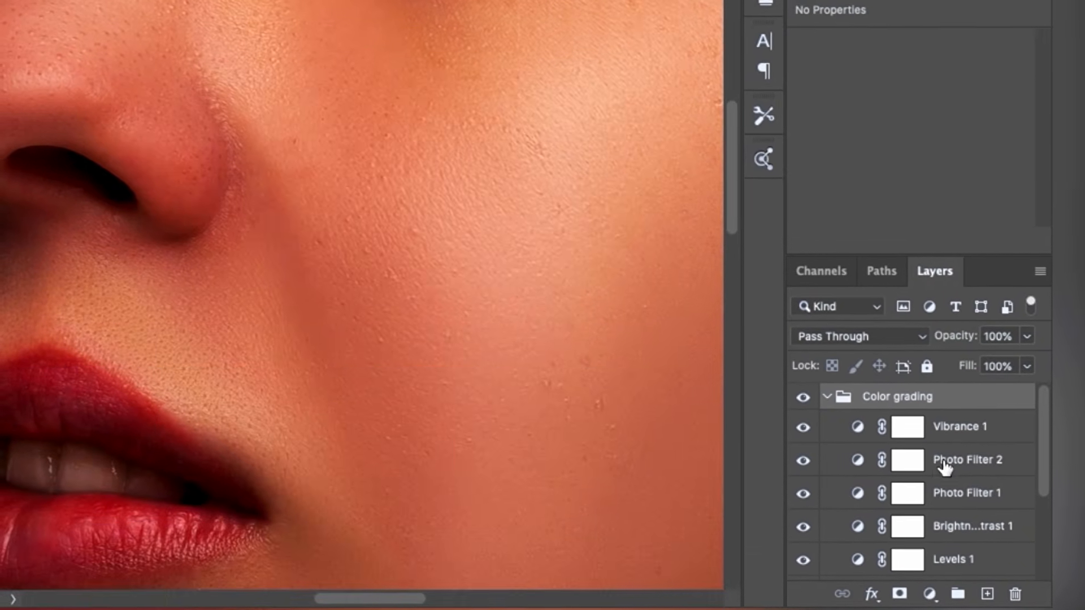
pyautogui.scroll(-3, 884, 462)
pyautogui.scroll(3, 927, 462)
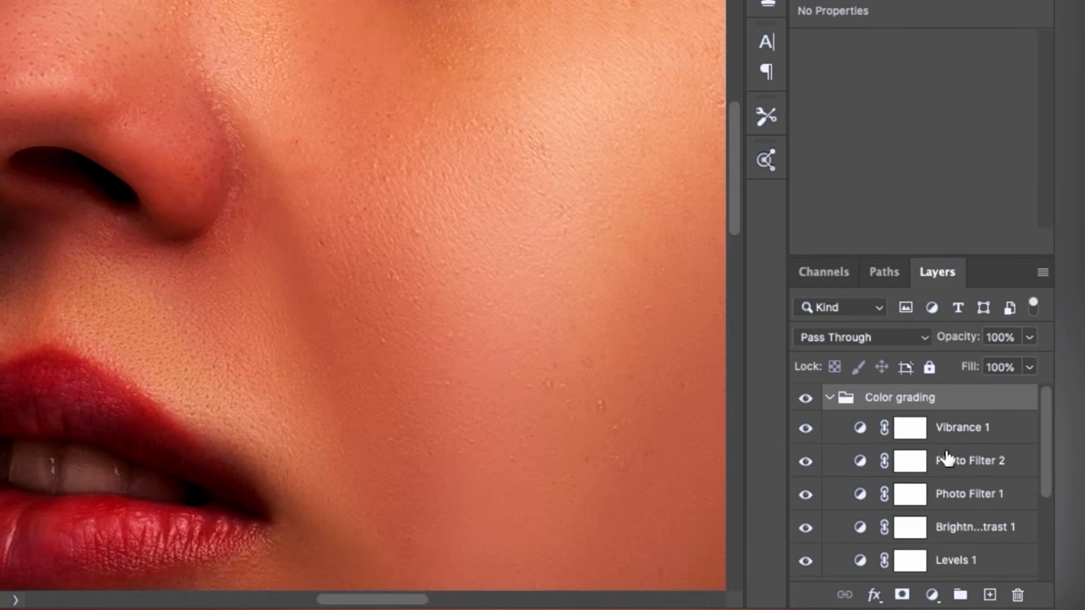
pyautogui.scroll(6, 237, 83)
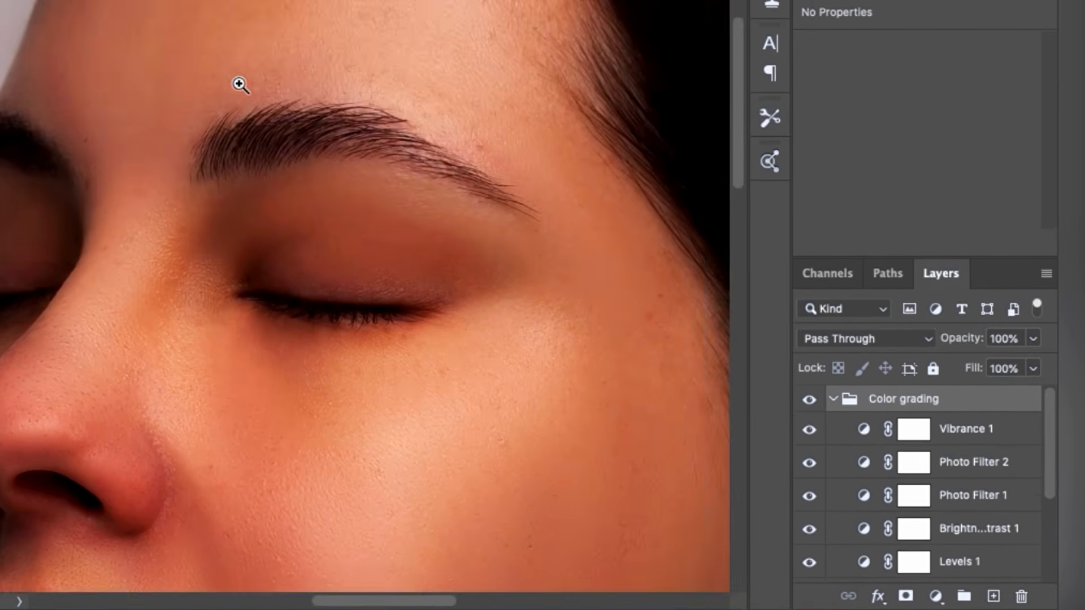
pyautogui.hscroll(4, 240, 85)
pyautogui.scroll(-2, 933, 497)
pyautogui.click(936, 596)
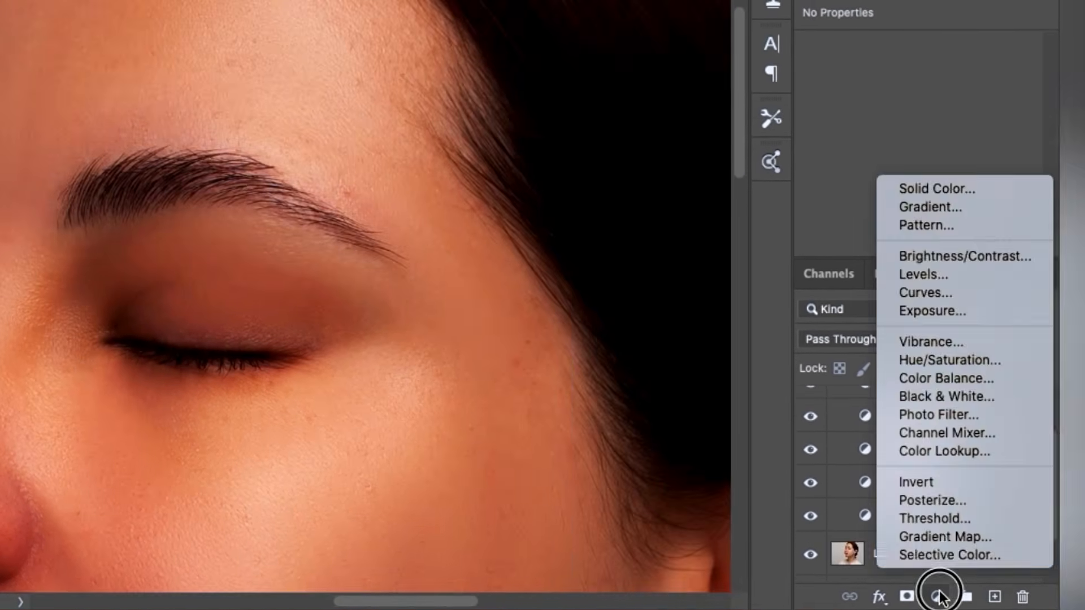
pyautogui.click(856, 482)
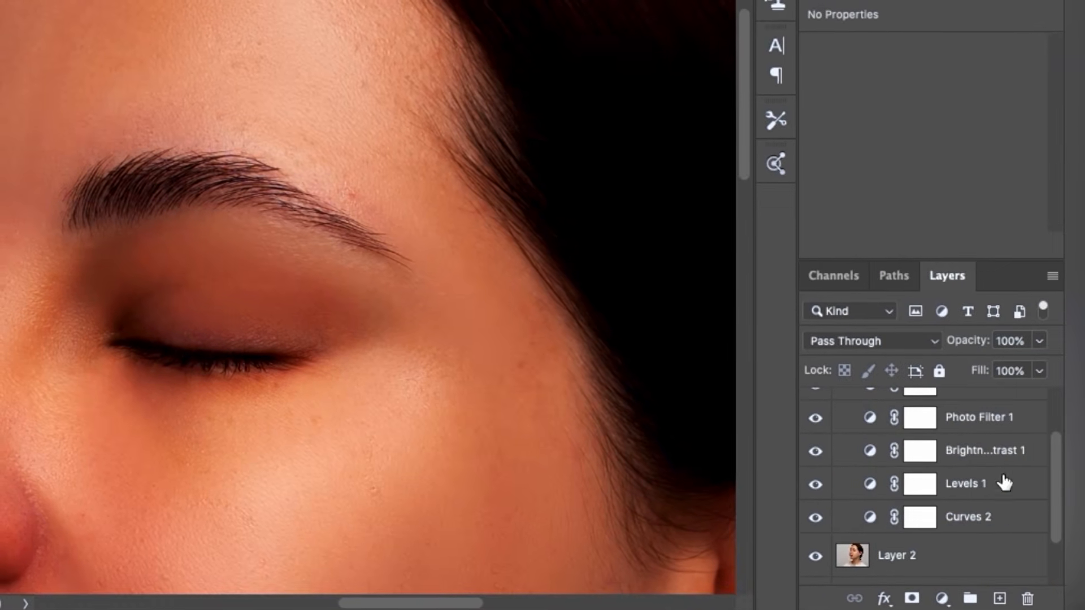
# Step: Collapse the Color grading group, and hide and show Layer 2 to compare the cheek with and without retouching
pyautogui.moveTo(1059, 503); pyautogui.dragTo(1057, 461)
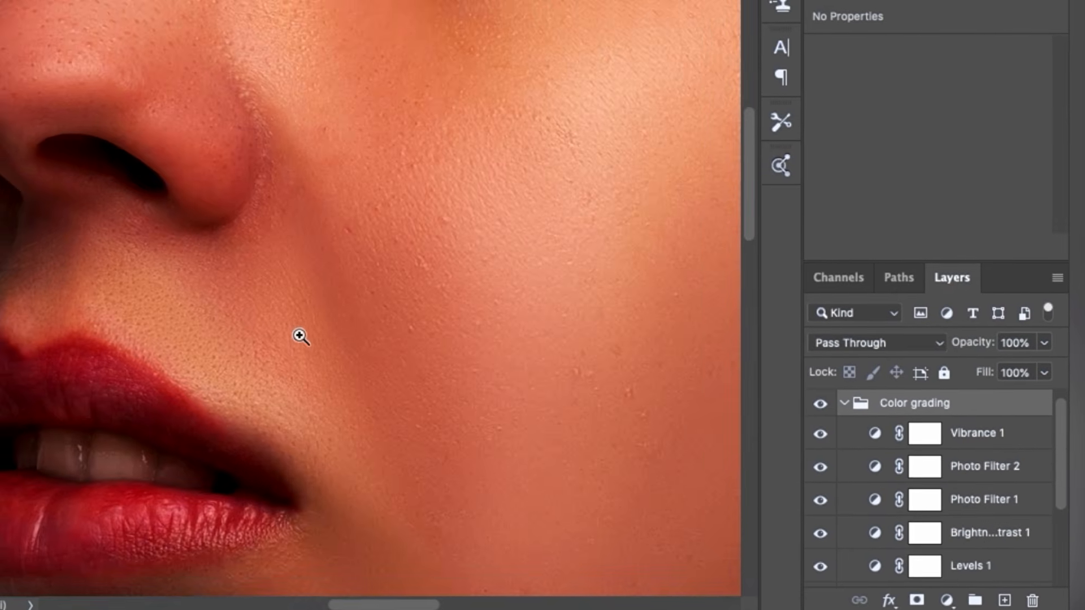
pyautogui.moveTo(254, 323); pyautogui.dragTo(252, 339)
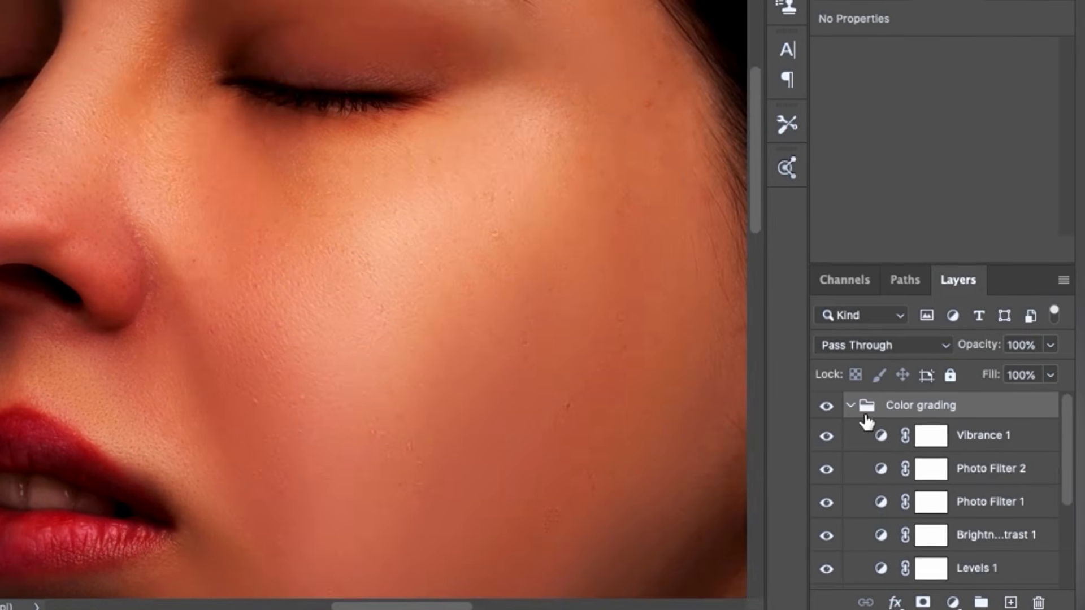
pyautogui.click(851, 406)
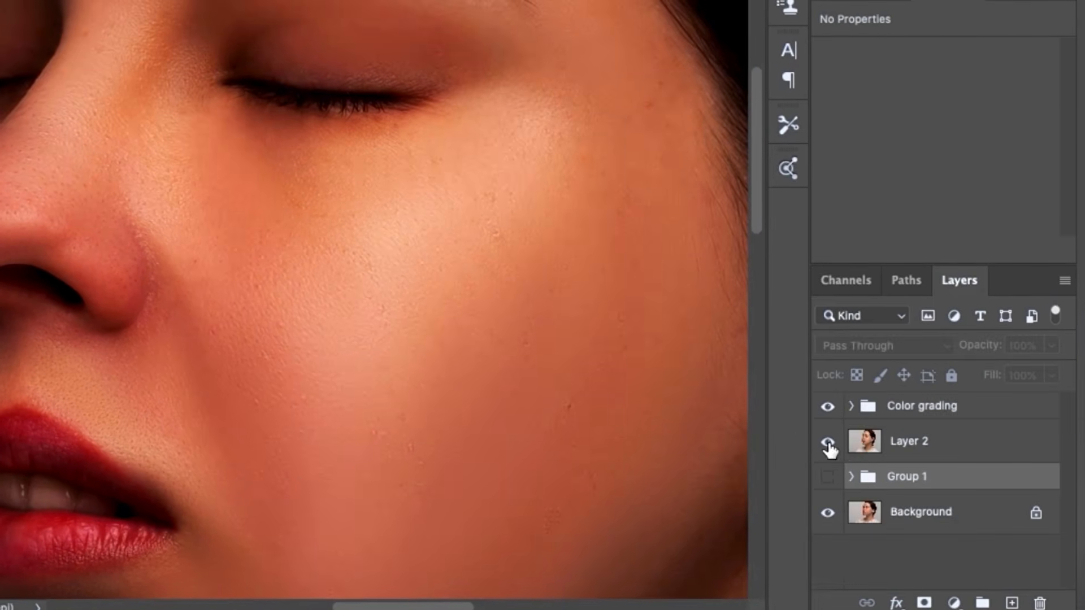
pyautogui.click(827, 441)
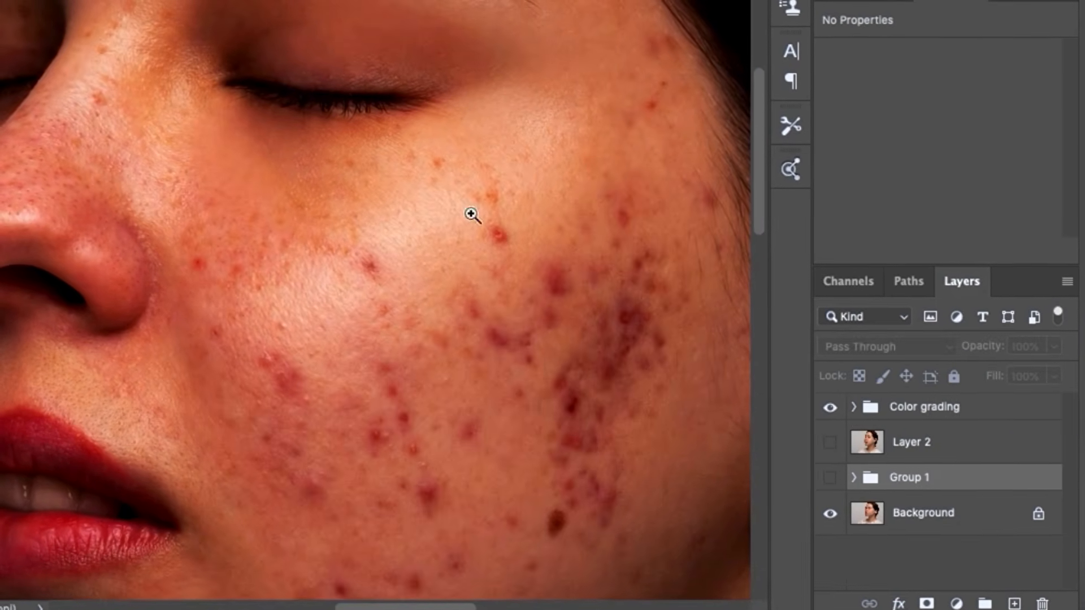
pyautogui.click(835, 447)
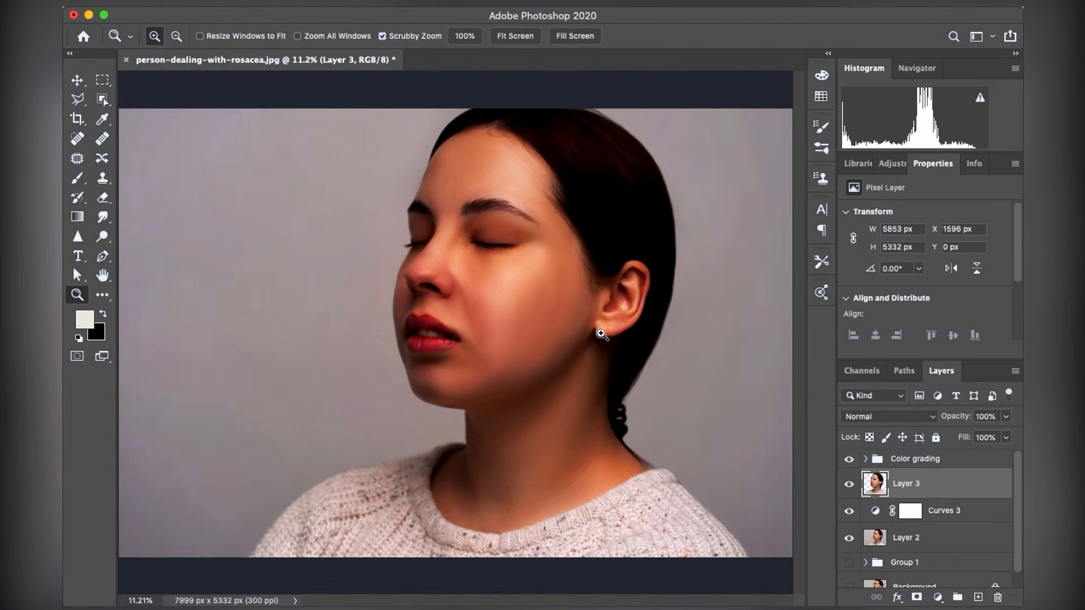
# Step: Duplicate the cut-out subject on Layer 3
pyautogui.click(516, 212)
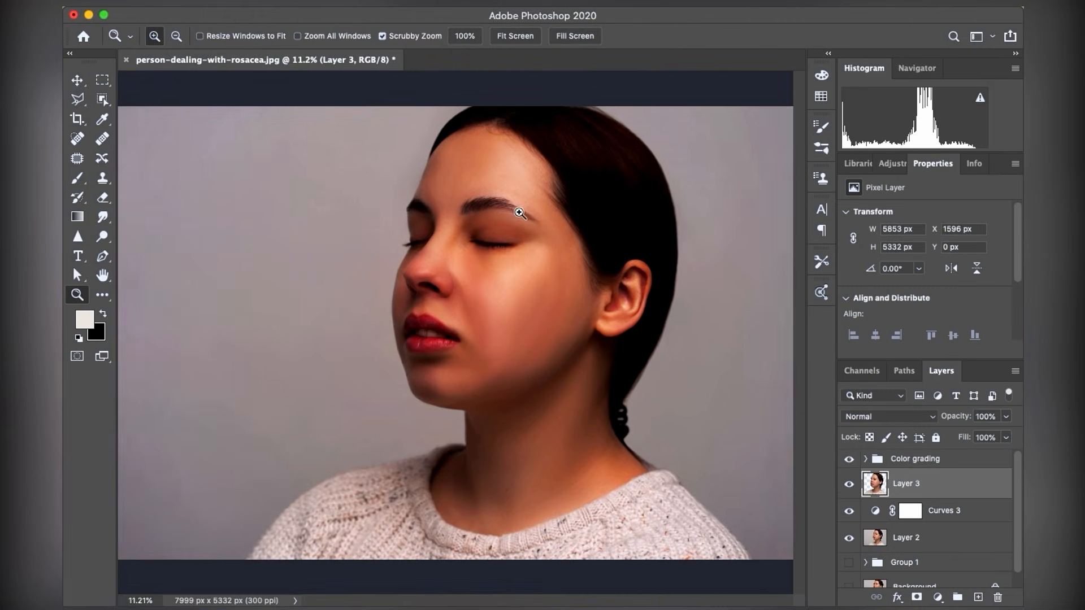
pyautogui.click(516, 211)
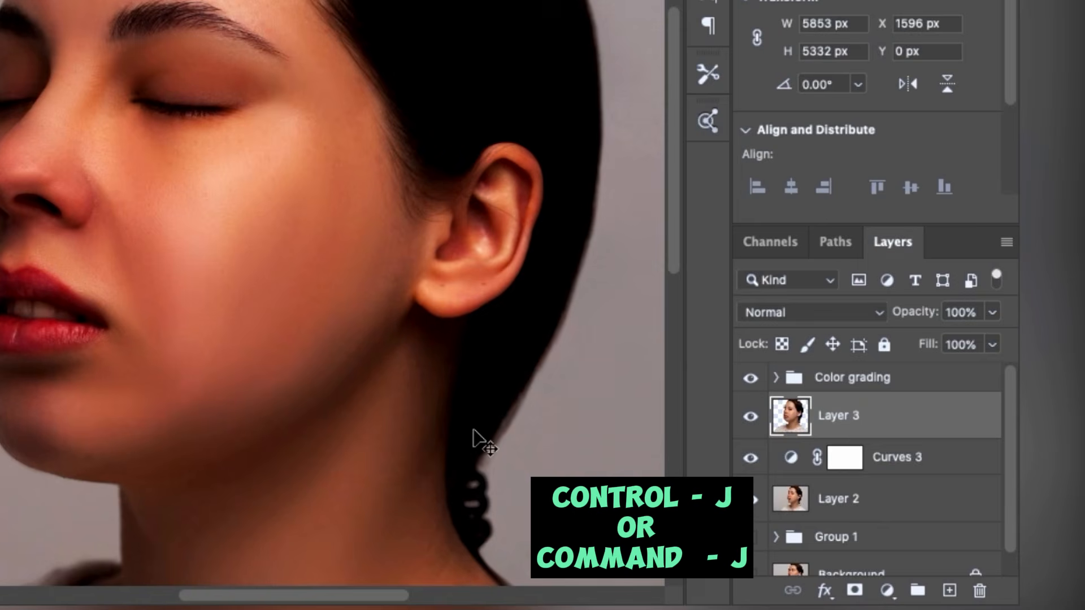
pyautogui.press('super+j')
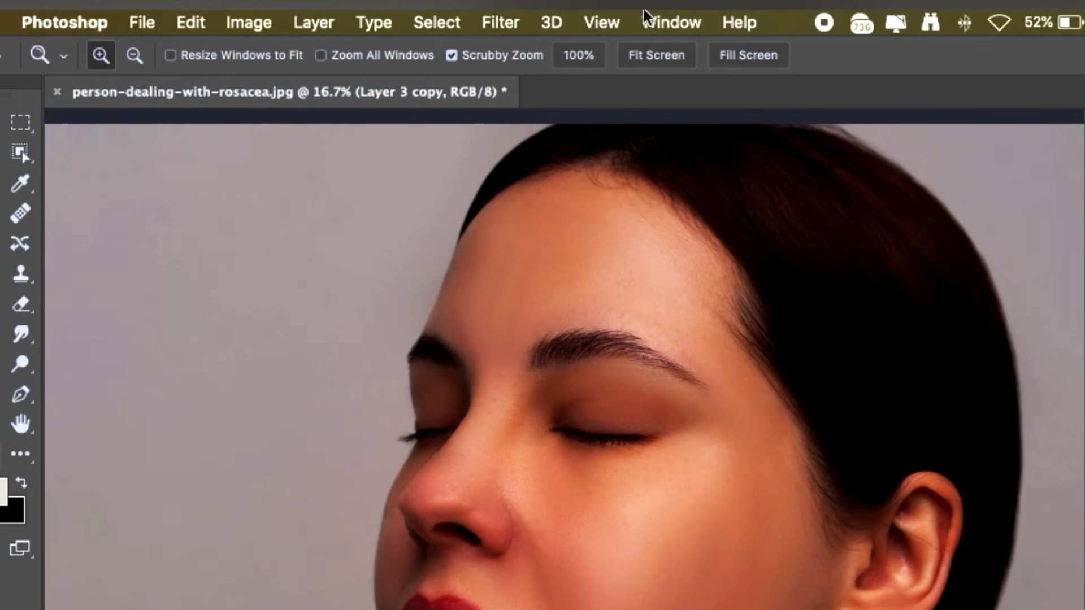
# Step: Apply a High Pass filter with a 2-pixel radius to Layer 3 copy and set its blend mode to Vivid Light
pyautogui.click(512, 21)
pyautogui.moveTo(639, 497)
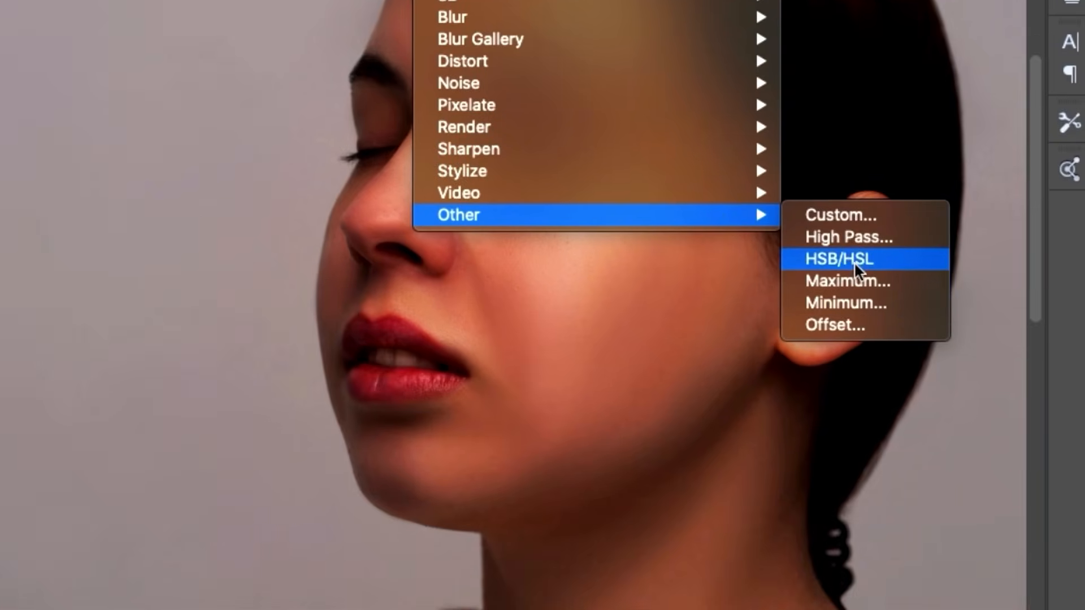
pyautogui.click(891, 379)
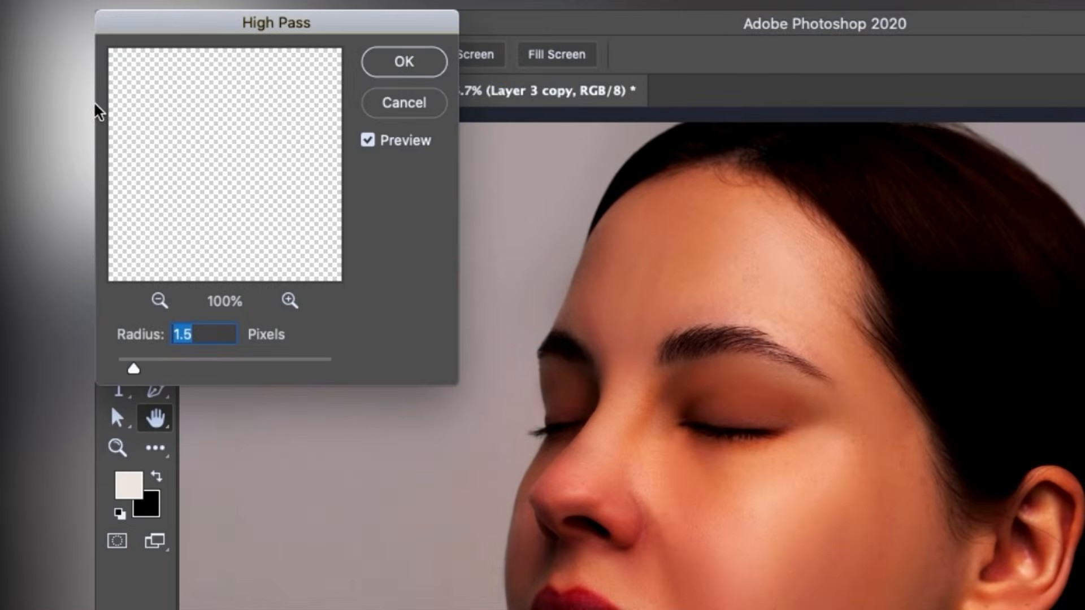
pyautogui.write('2')
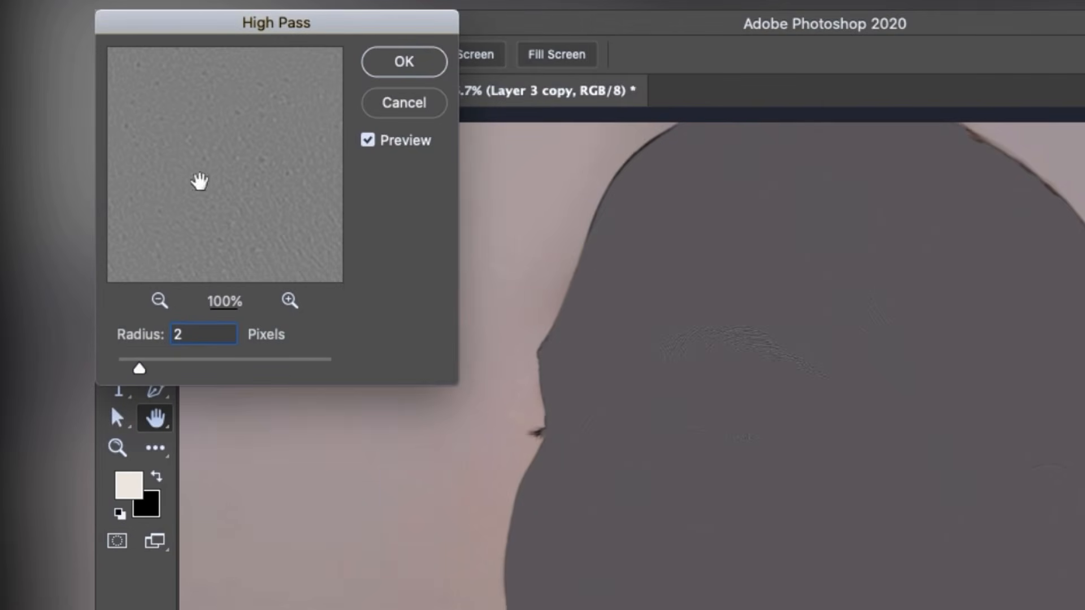
pyautogui.moveTo(211, 169); pyautogui.dragTo(282, 107)
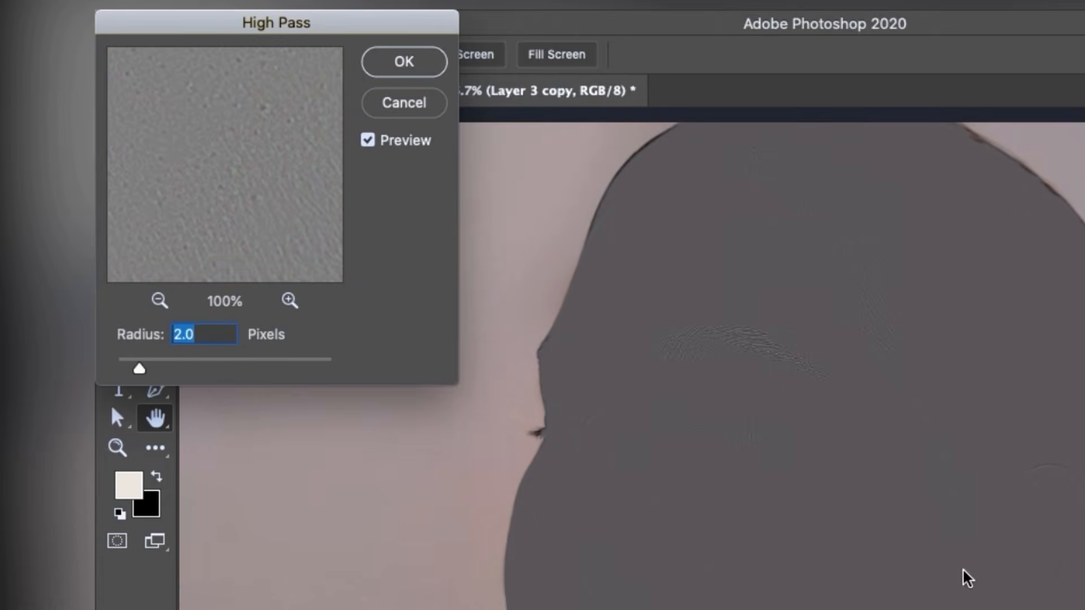
pyautogui.press('Return')
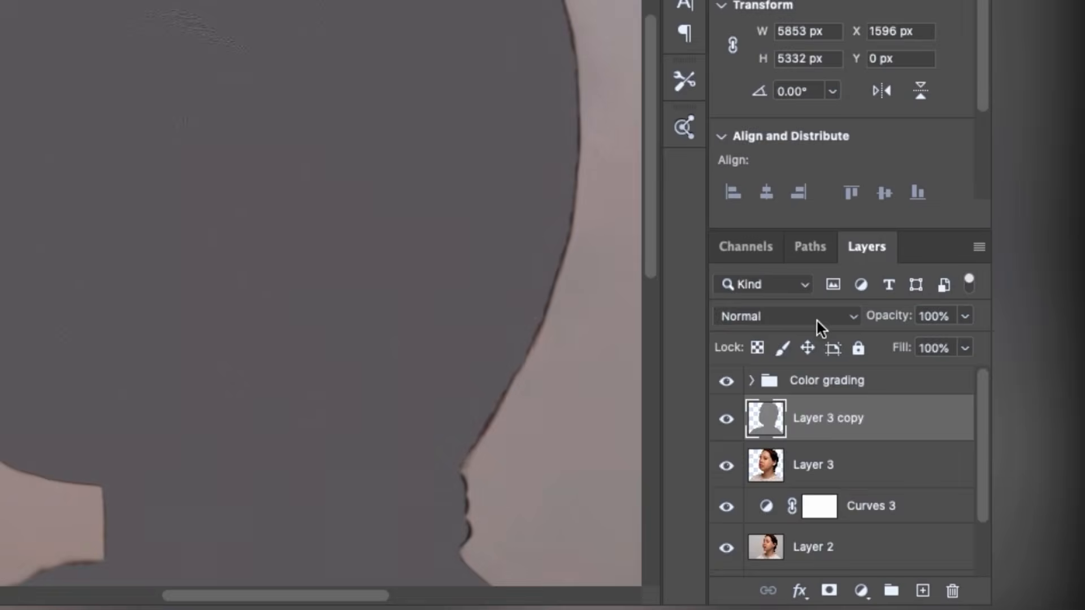
pyautogui.click(816, 321)
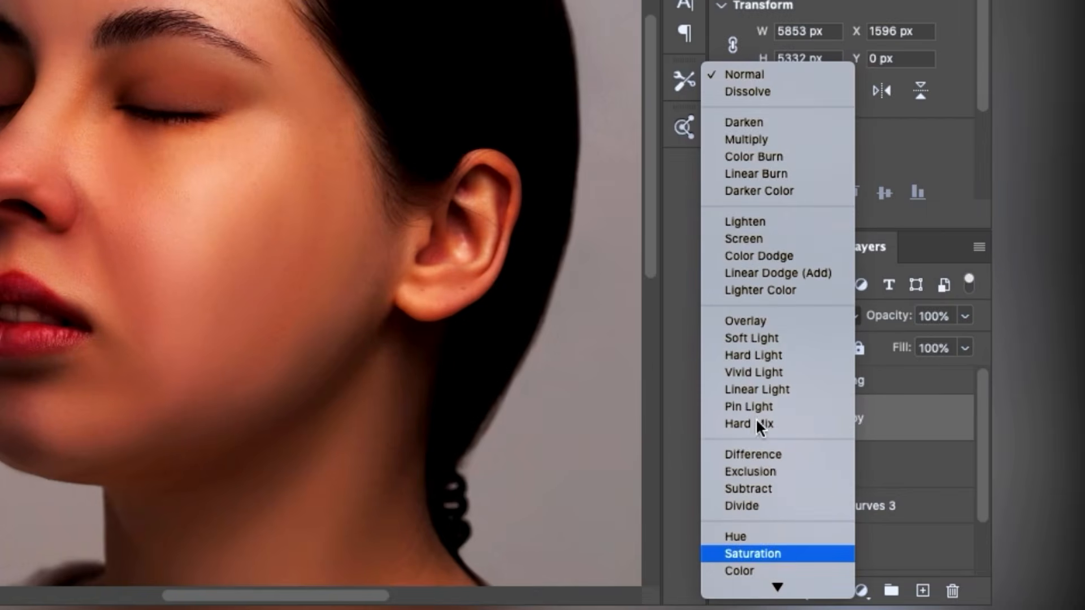
pyautogui.click(755, 373)
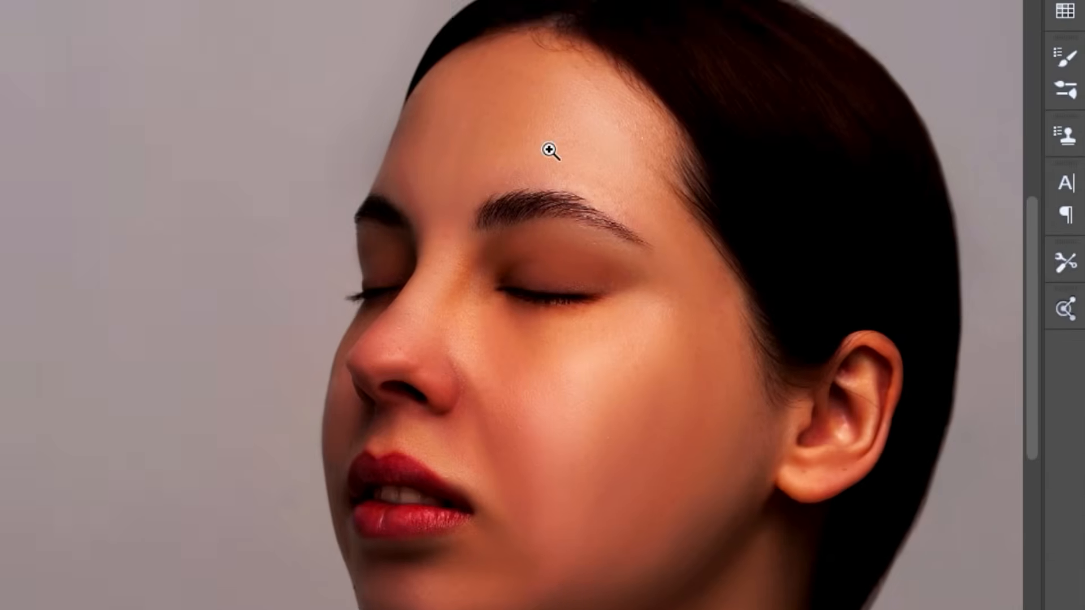
# Step: Examine the sharpened skin texture and eyebrow hairs on the forehead up close
pyautogui.click(548, 148)
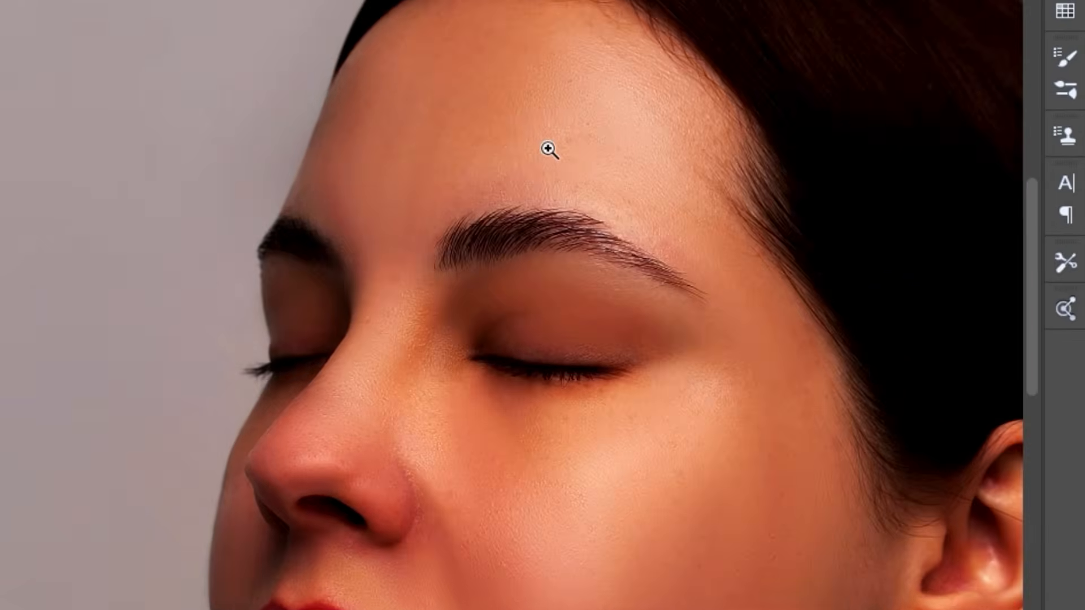
pyautogui.click(548, 148)
pyautogui.click(548, 148)
pyautogui.click(548, 148)
pyautogui.click(548, 148)
pyautogui.click(548, 148)
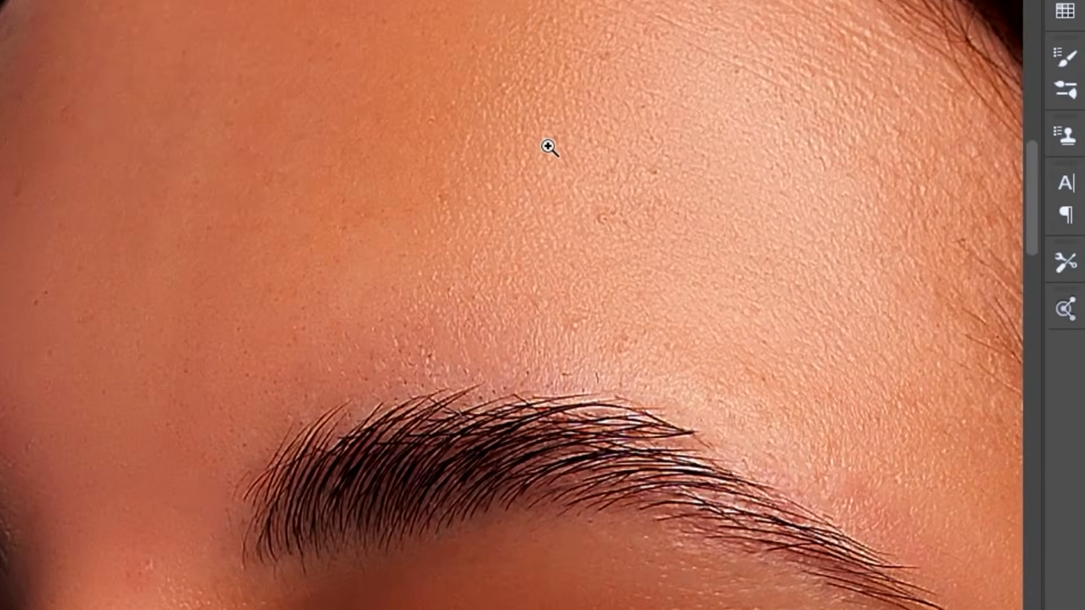
pyautogui.click(548, 148)
pyautogui.hotkey('ctrl', '-')
pyautogui.hotkey('ctrl', '-')
pyautogui.hotkey('ctrl', '-')
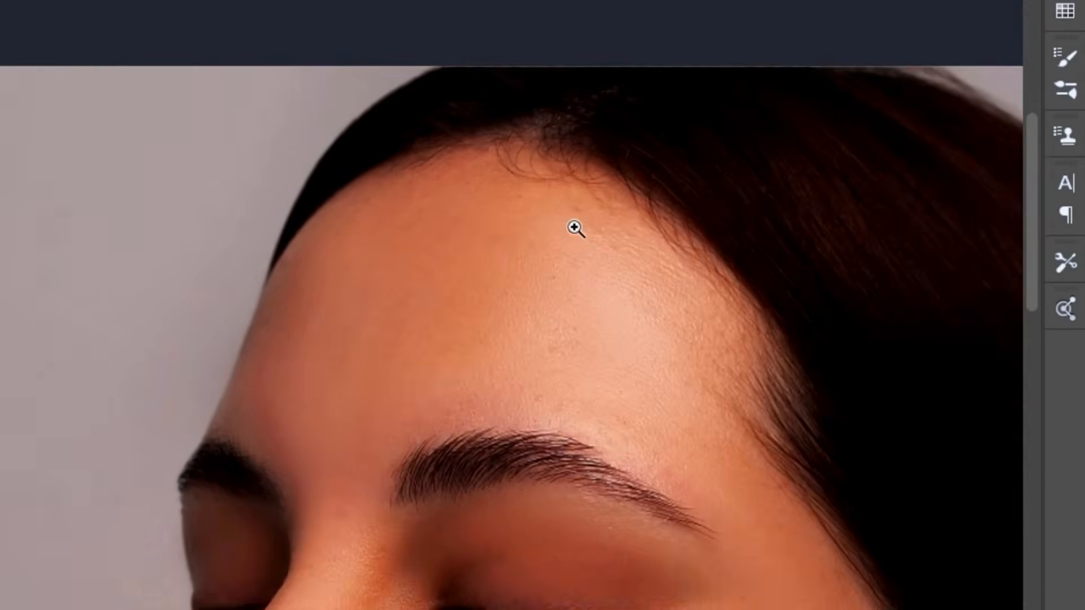
# Step: Lower the Color grading group's opacity to 70% and check the effect on the forehead, eyes, nose and cheek
pyautogui.scroll(-5, 582, 307)
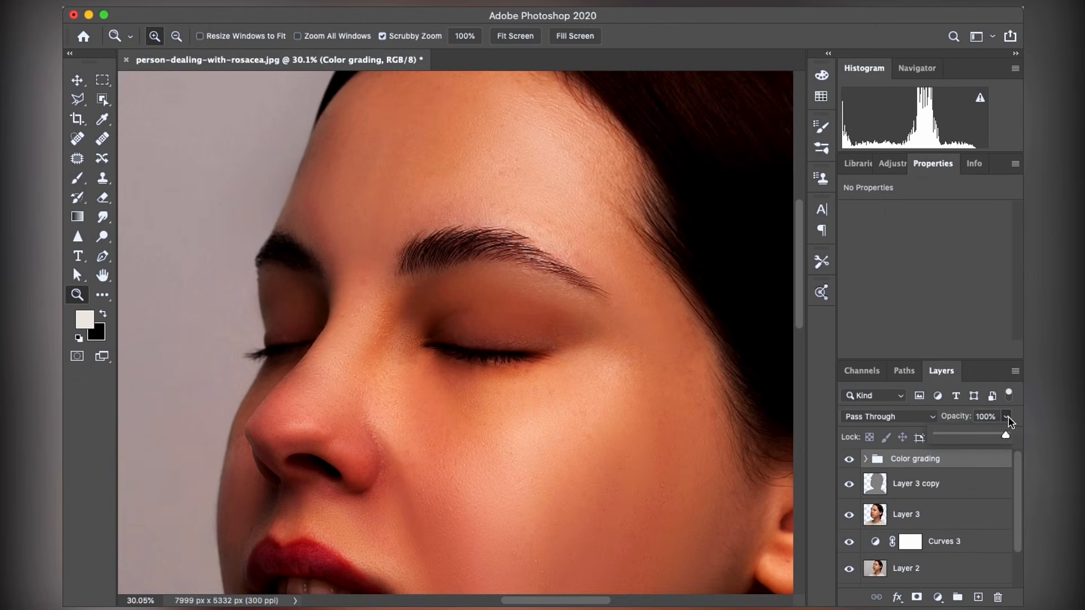
pyautogui.moveTo(1003, 434); pyautogui.dragTo(985, 434)
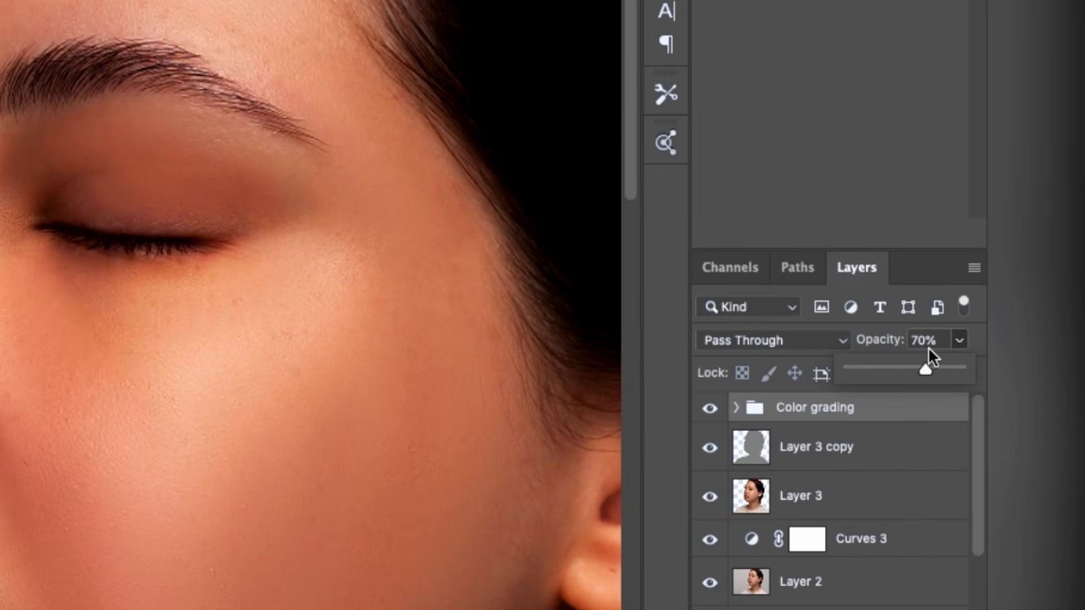
pyautogui.scroll(5, 97, 37)
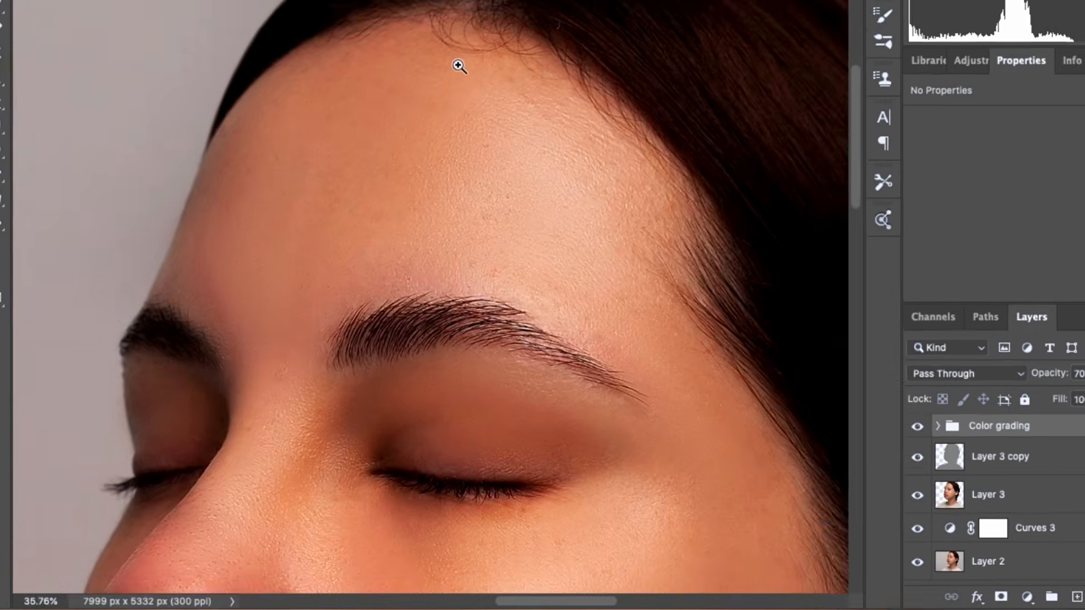
pyautogui.scroll(-3, 511, 195)
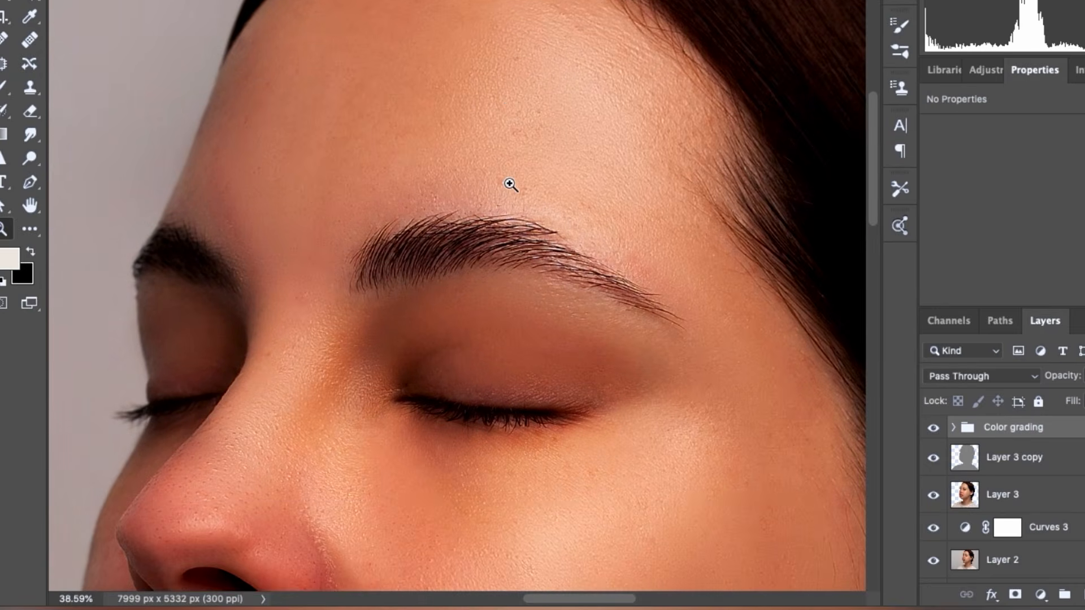
pyautogui.scroll(-10, 511, 184)
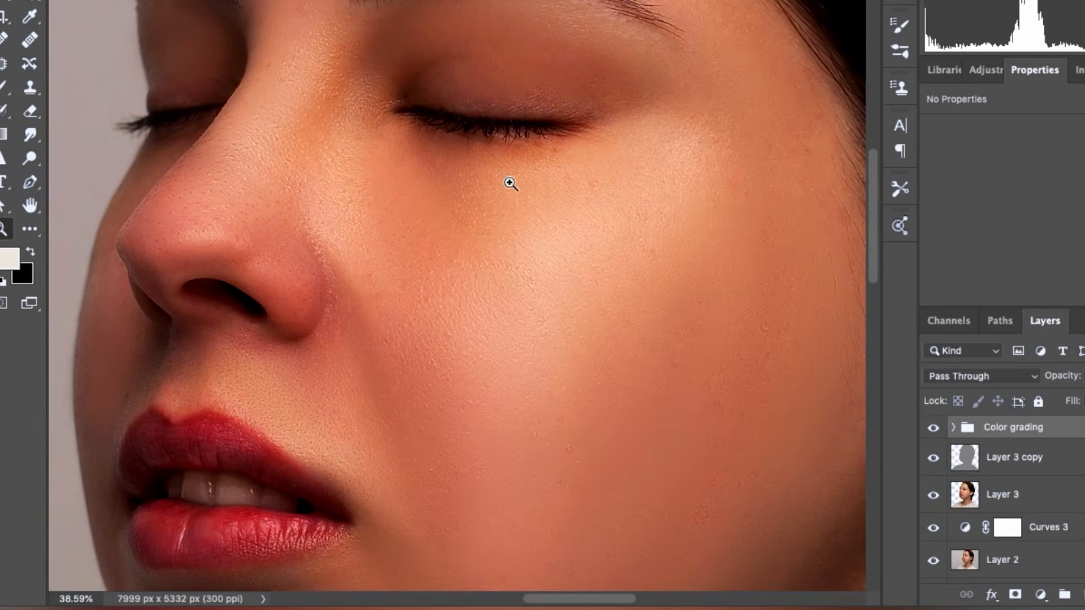
pyautogui.scroll(-1, 511, 184)
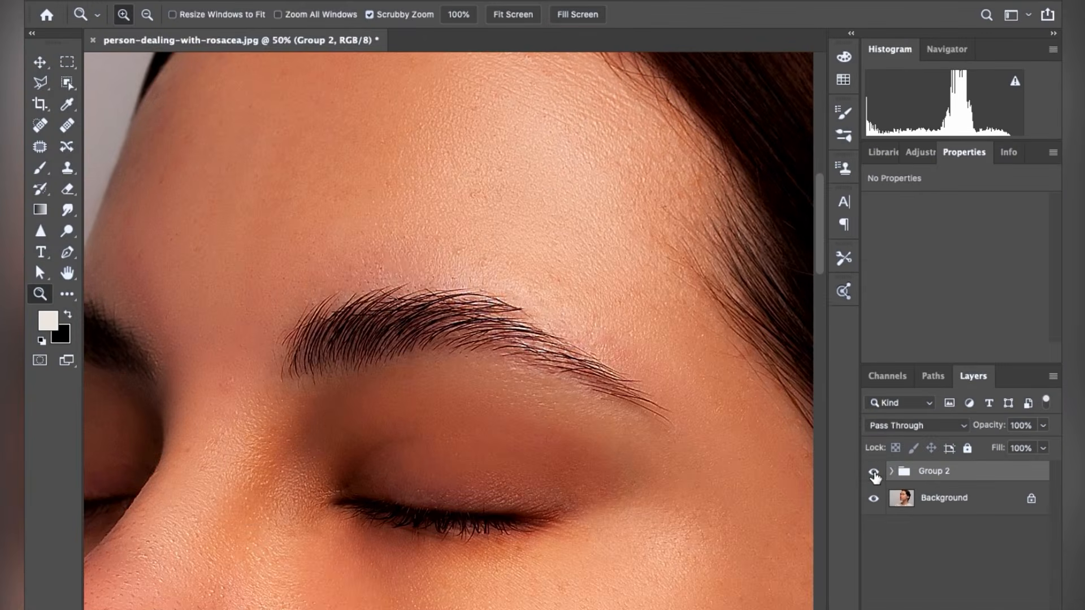
# Step: Hide Group 2 and look over the original forehead, eye and cheek skin for a before-and-after comparison
pyautogui.click(873, 472)
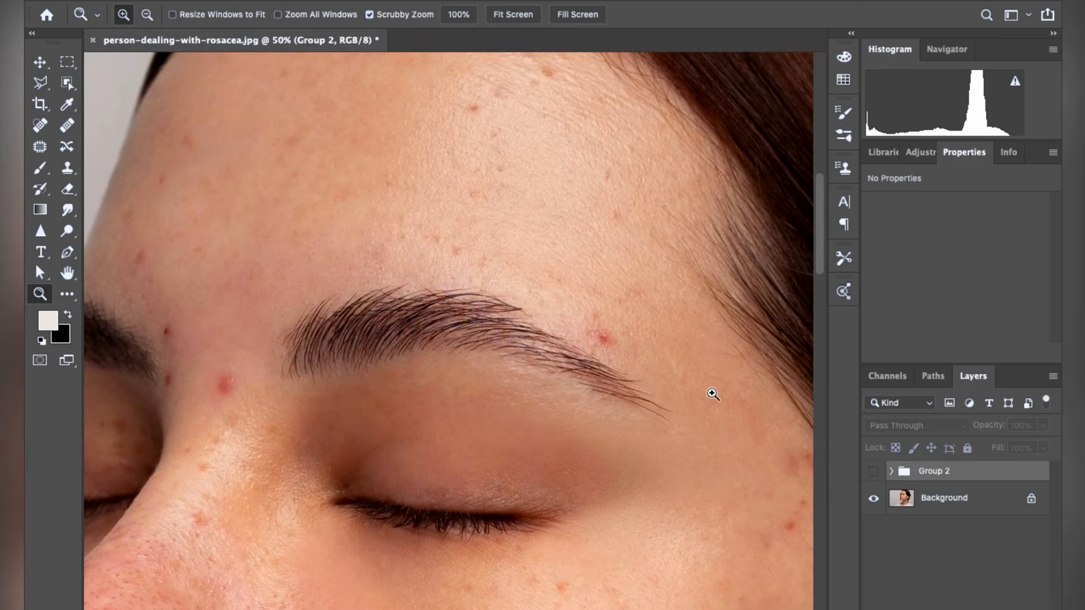
pyautogui.scroll(-3, 710, 392)
pyautogui.scroll(-1, 786, 408)
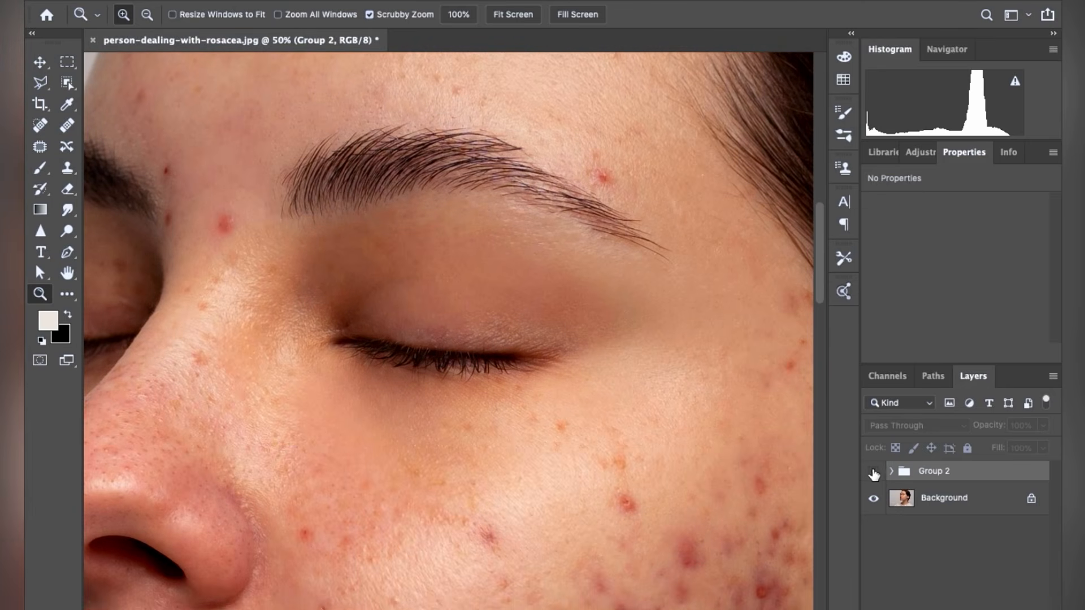